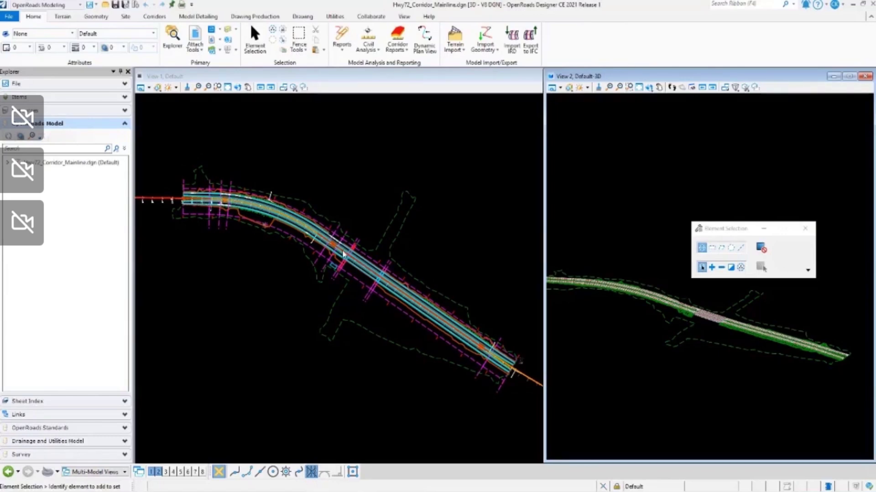
Step: Examine the HWY 72 corridor around the bridge and its template drops in the plan and 3D views
scroll(355, 262, up, 5)
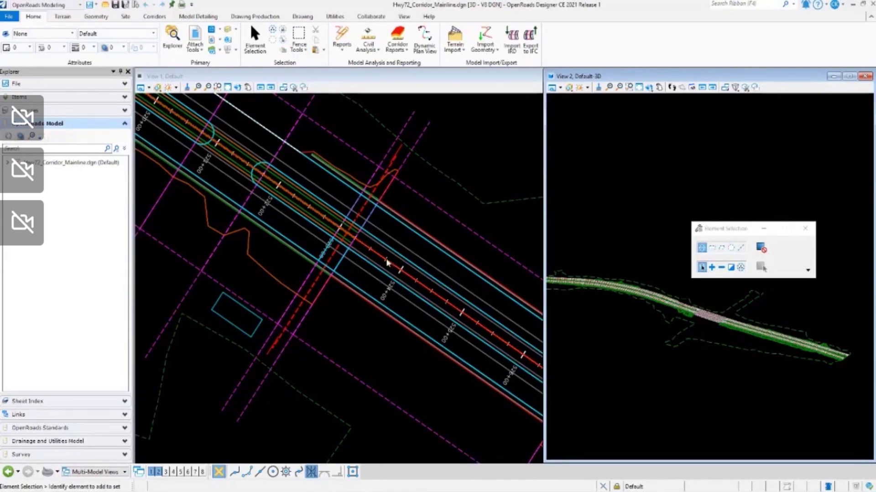
scroll(386, 262, down, 3)
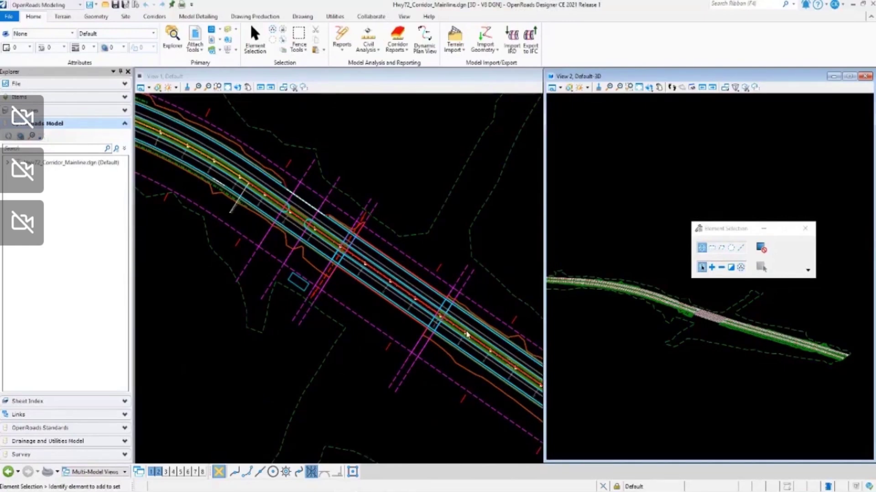
scroll(710, 322, up, 4)
scroll(667, 292, up, 3)
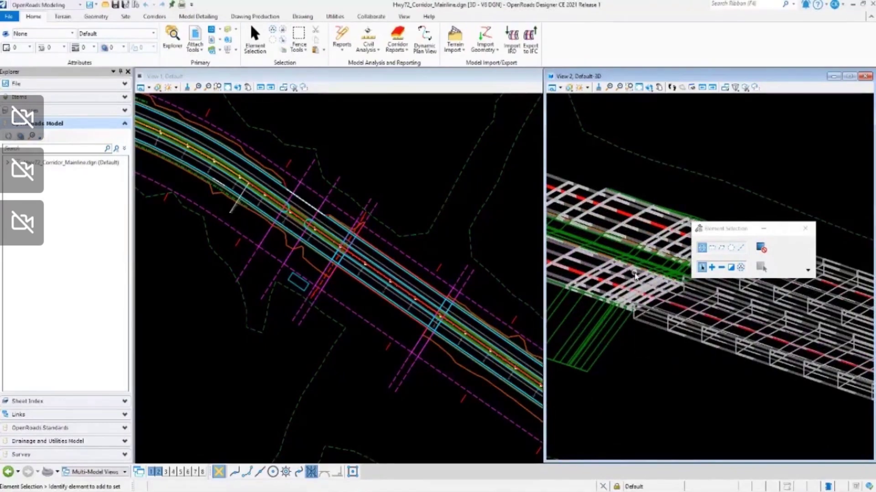
scroll(629, 276, down, 3)
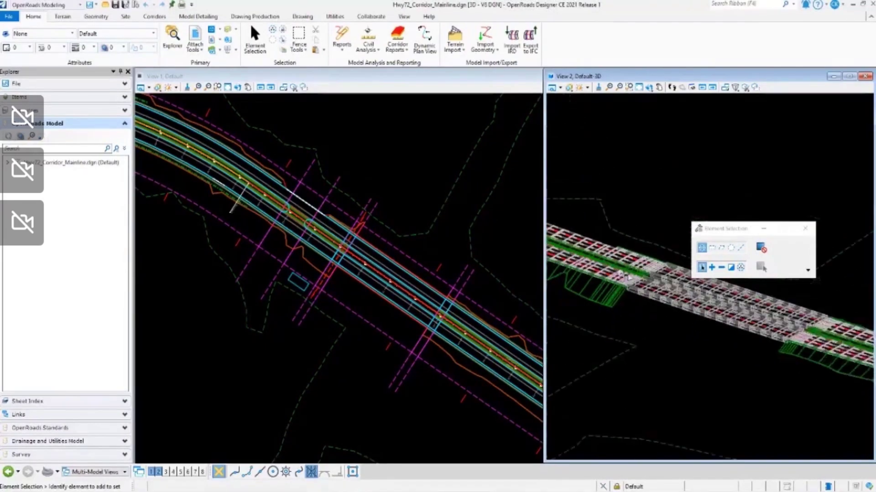
click(560, 236)
mouse_move(802, 337)
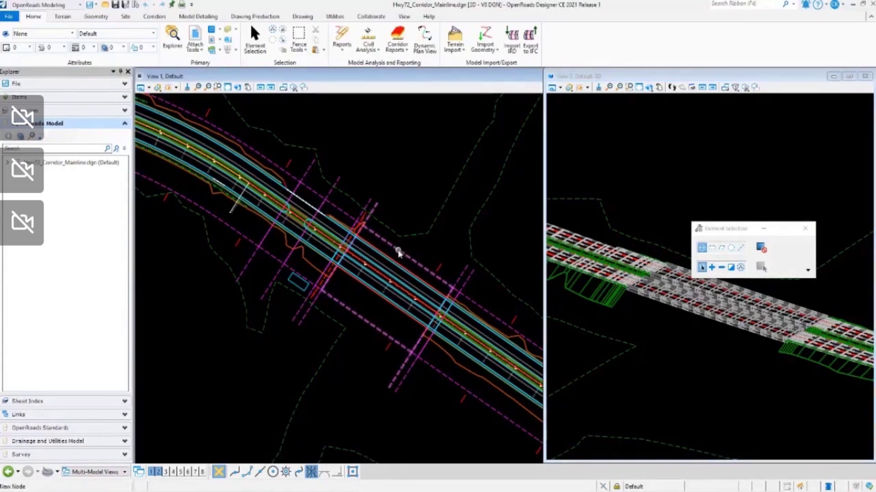
mouse_move(343, 216)
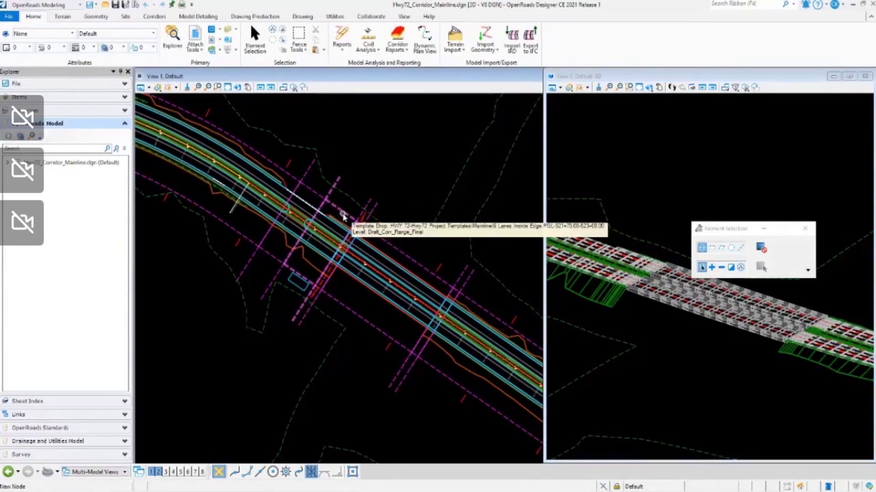
mouse_move(310, 193)
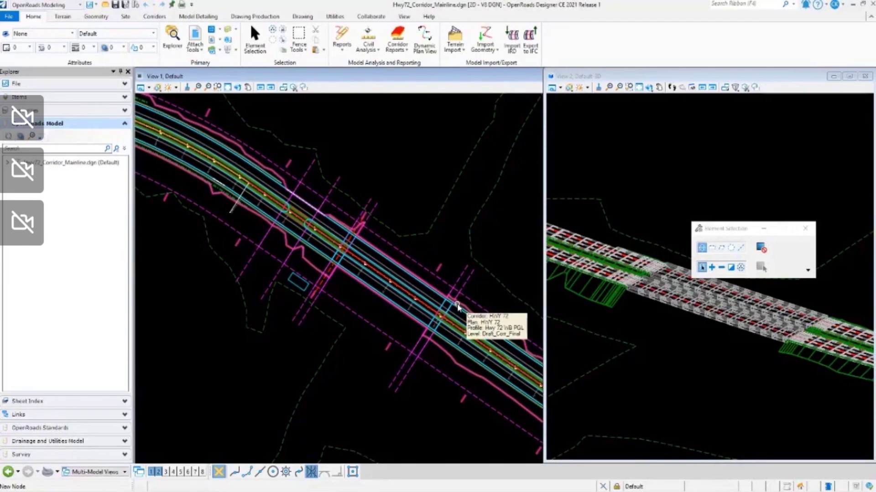
scroll(606, 283, up, 5)
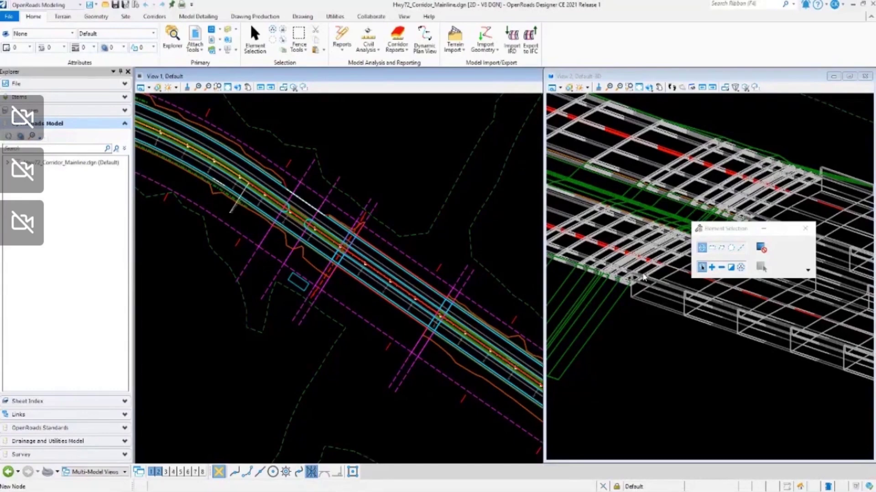
Step: Open Hwy72_Corridor-Skewed Bridge.dgn and look over the skewed bridge area in the plan view
click(9, 17)
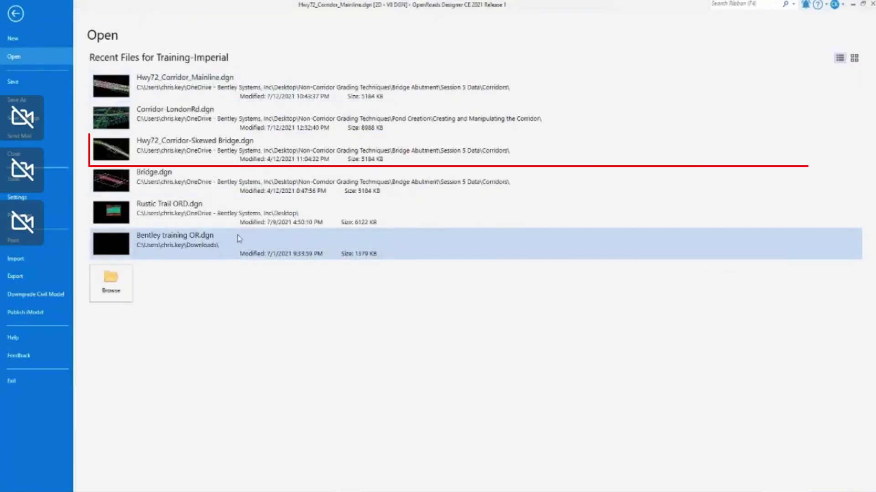
click(208, 153)
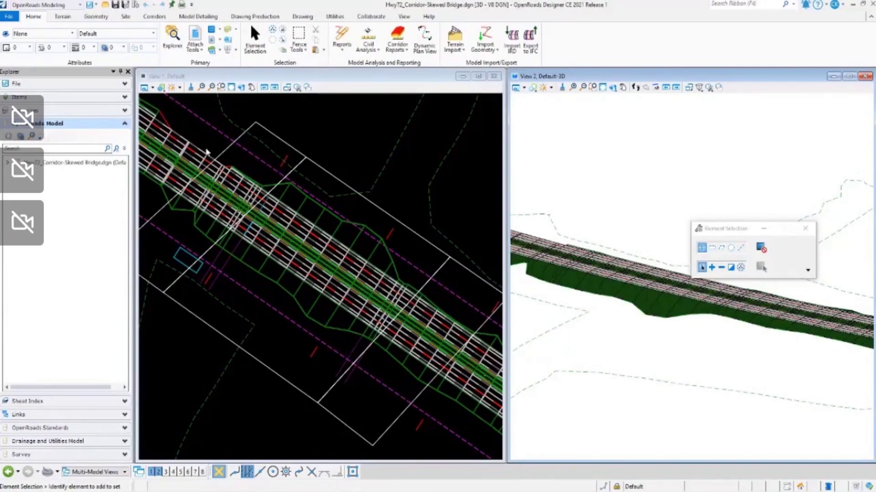
scroll(264, 285, down, 2)
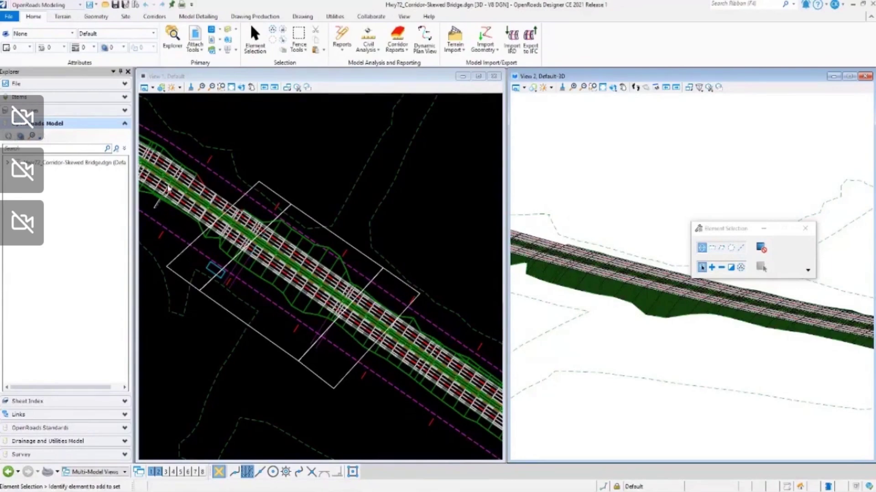
click(221, 189)
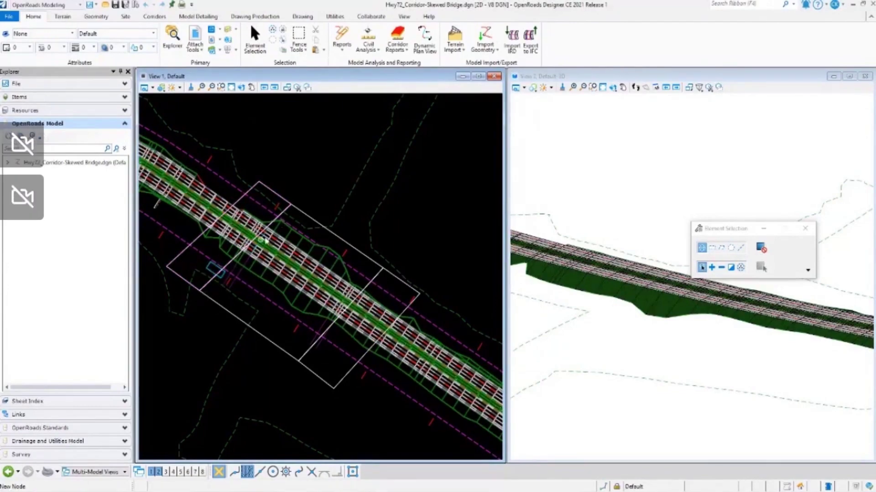
scroll(265, 240, up, 4)
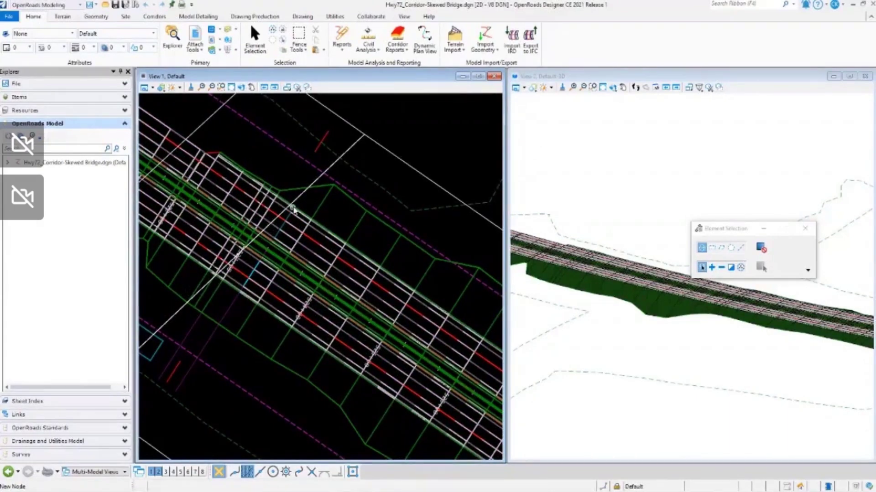
scroll(232, 253, down, 2)
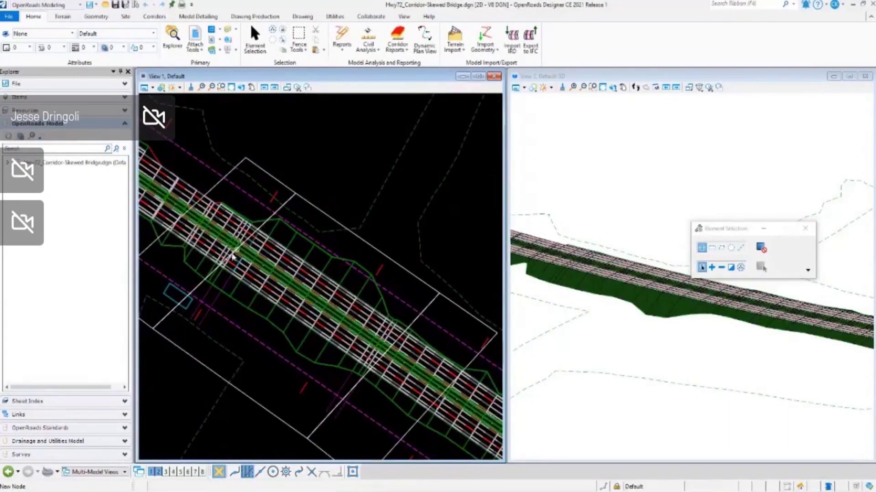
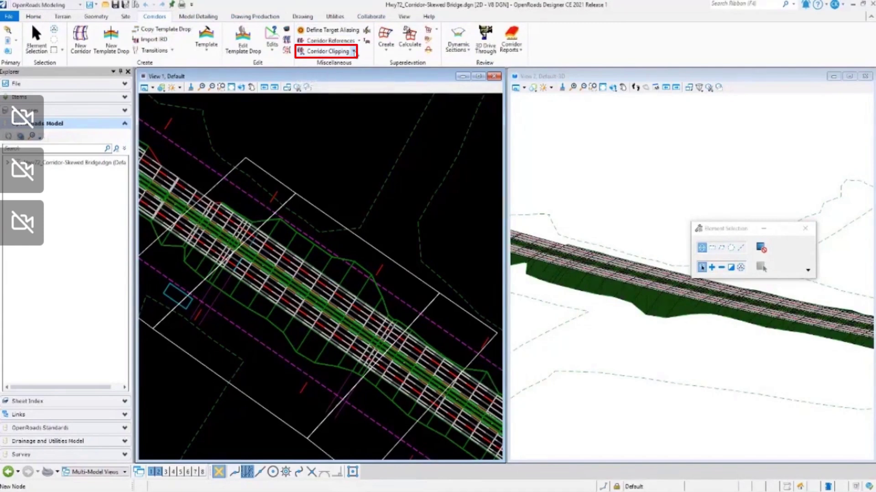
Step: Clip the HWY 72 corridor, using the middle skewed shape over the bridge span as its only clipping reference
click(349, 63)
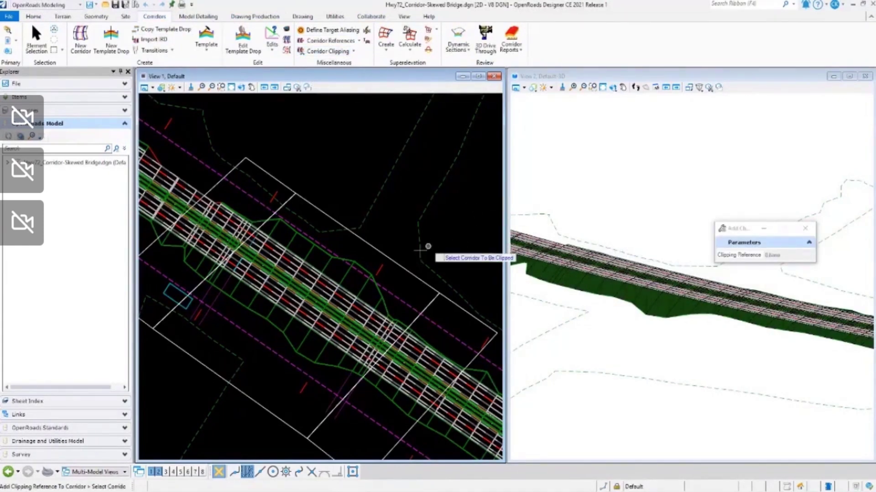
click(377, 304)
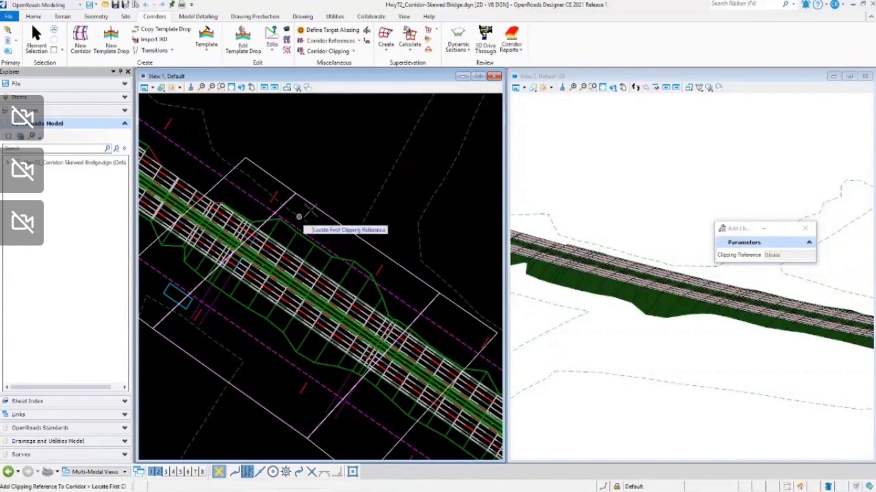
click(397, 264)
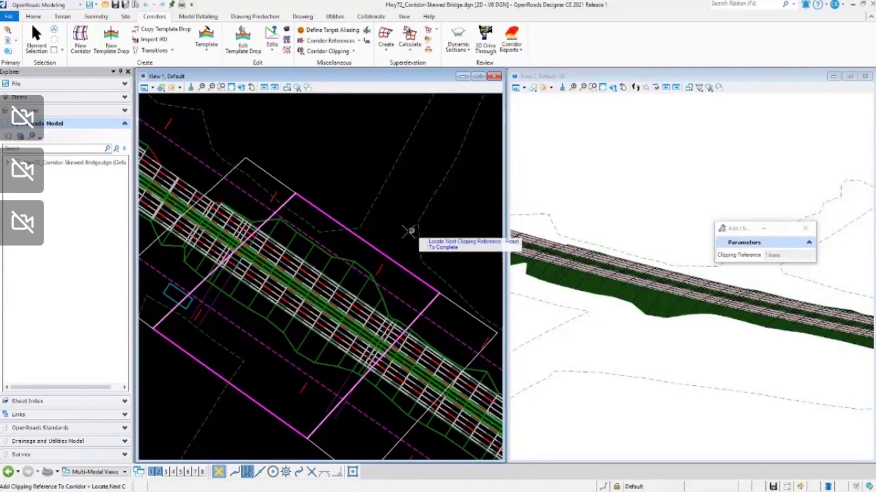
right_click(500, 253)
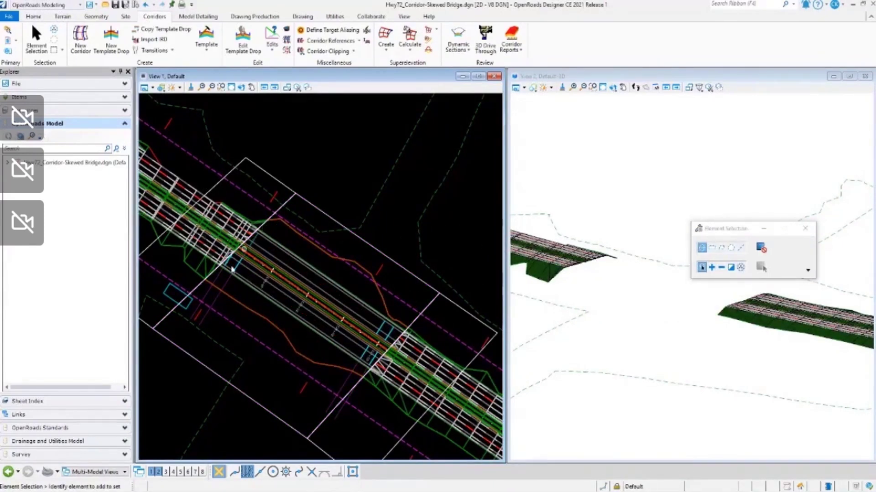
scroll(223, 265, up, 2)
scroll(224, 264, up, 2)
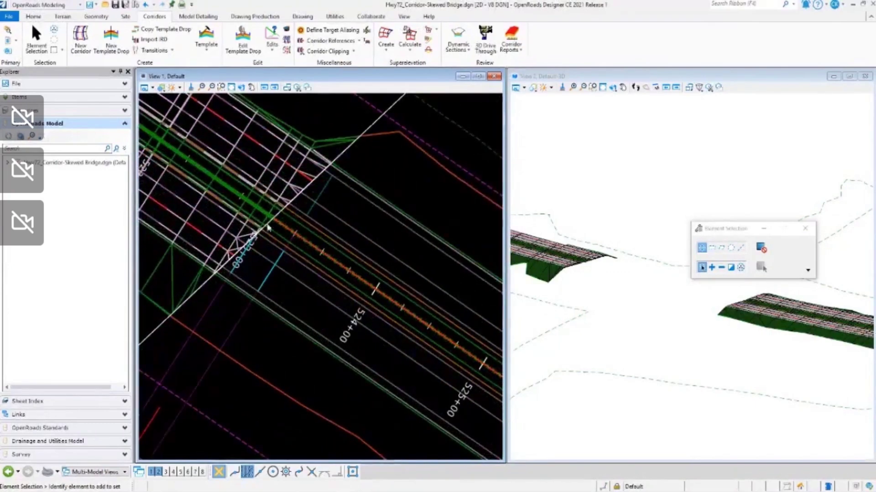
scroll(579, 247, up, 3)
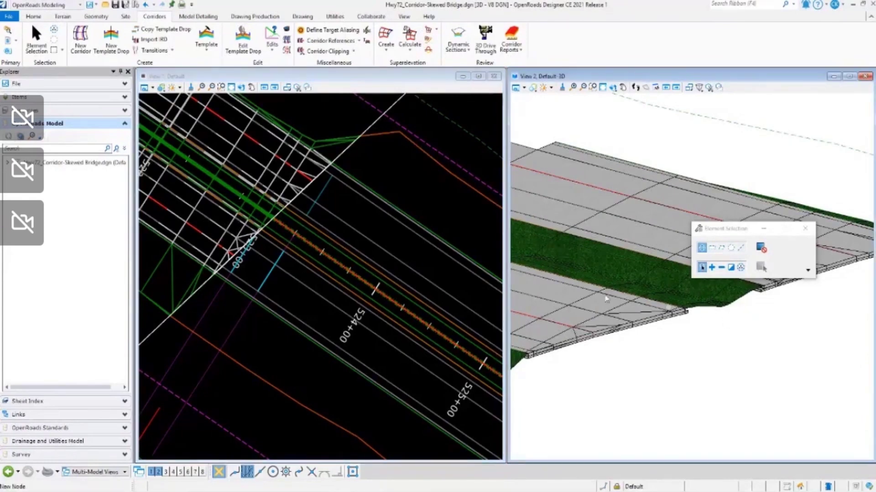
scroll(579, 289, down, 4)
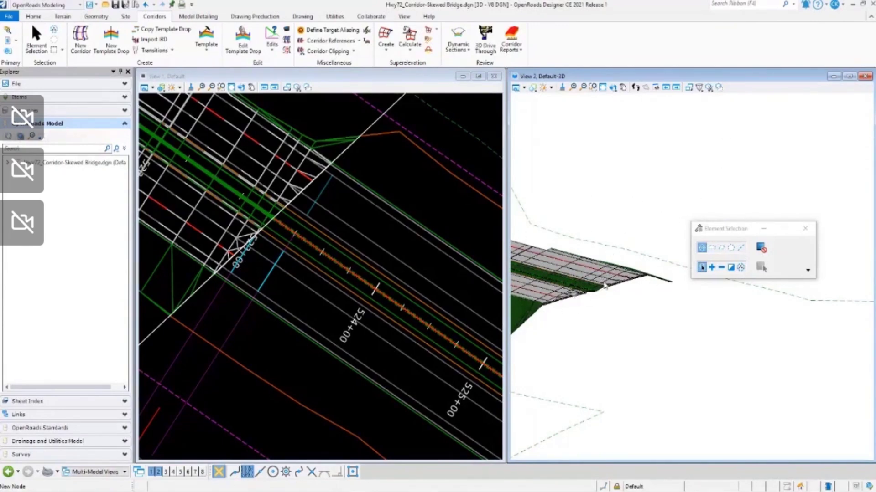
scroll(280, 228, down, 4)
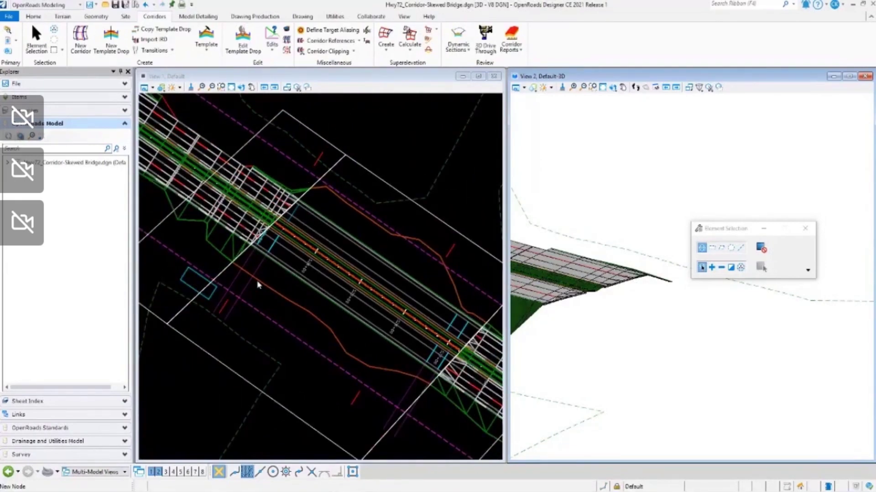
Step: Open Bridge.dgn and clip the bridge corridor, using the two outer skewed shapes at its ends as clipping references
click(11, 16)
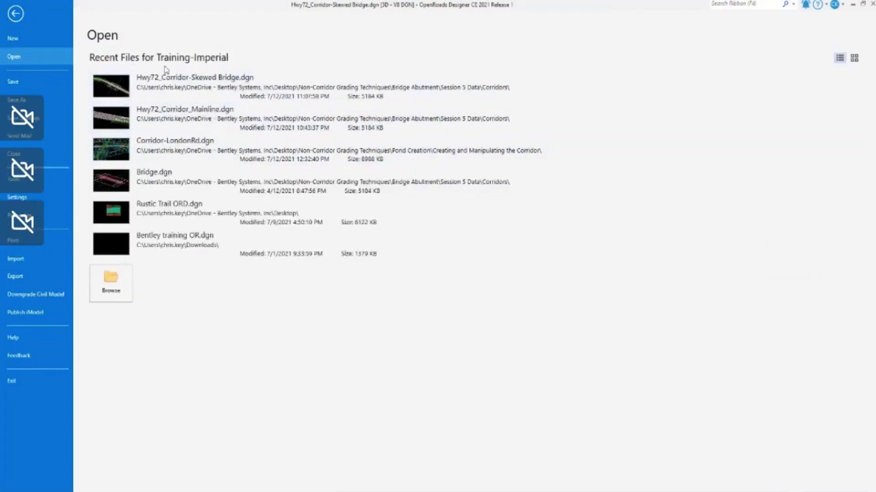
double_click(184, 177)
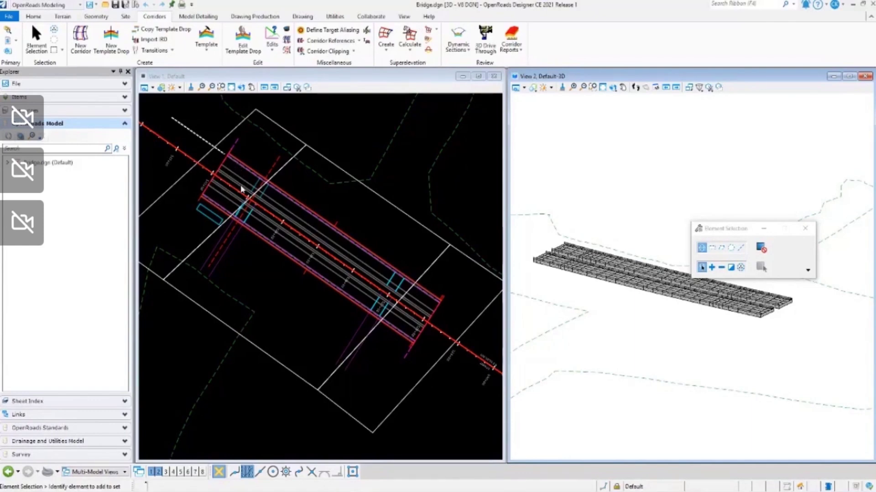
click(327, 51)
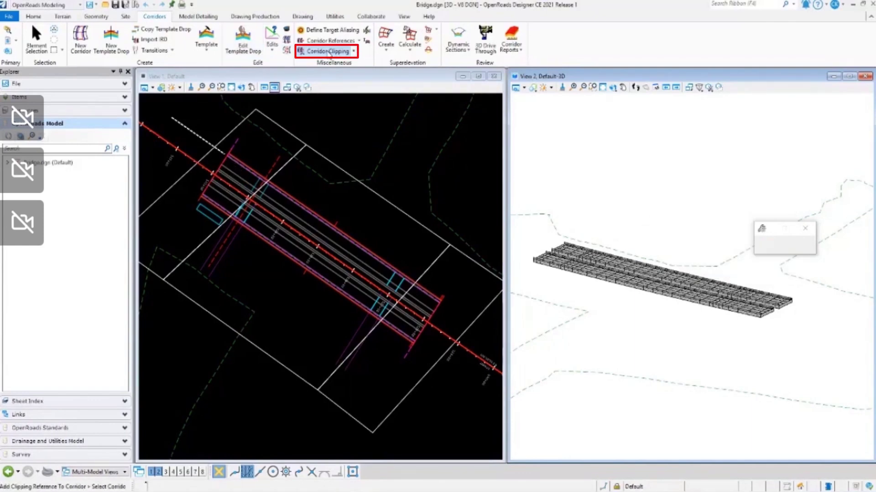
click(322, 220)
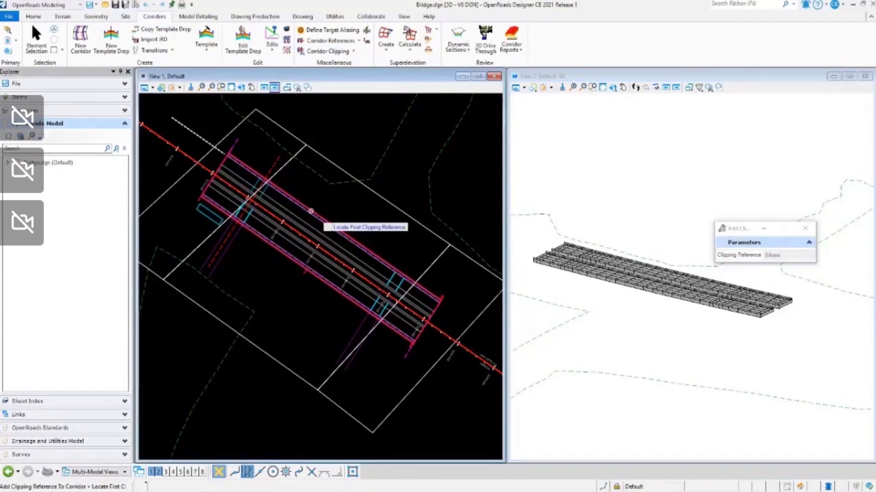
click(275, 122)
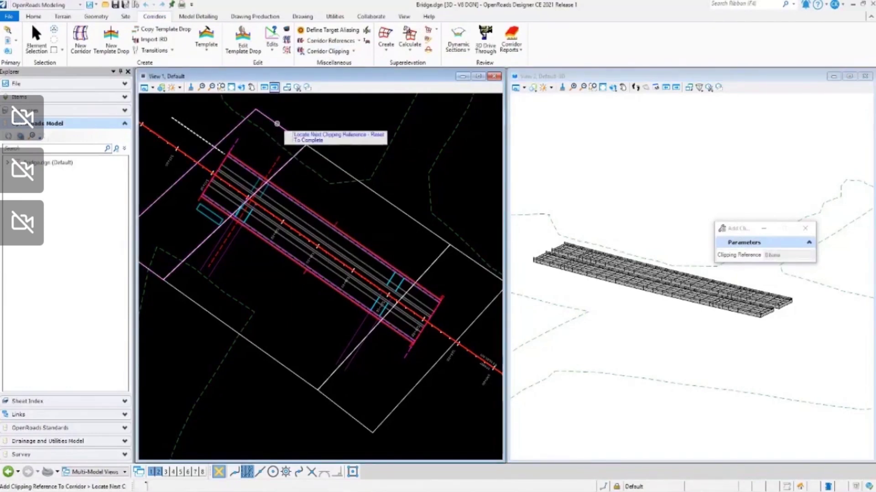
click(471, 260)
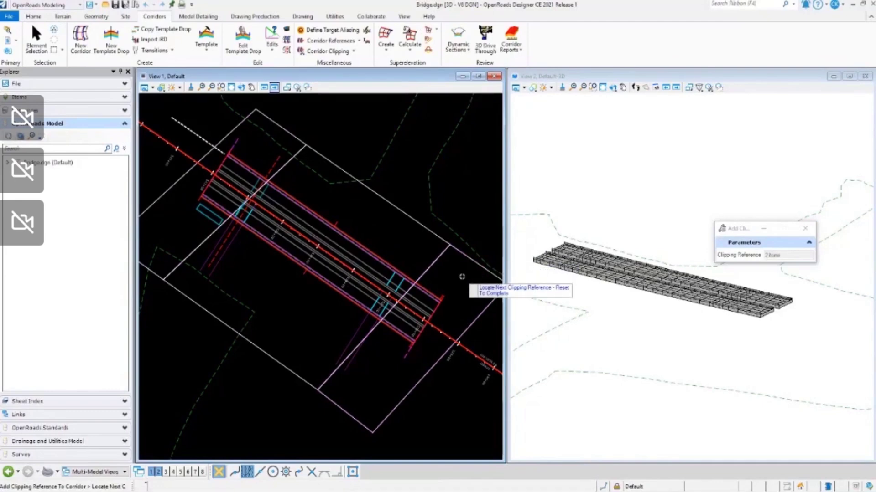
right_click(391, 235)
scroll(588, 265, up, 2)
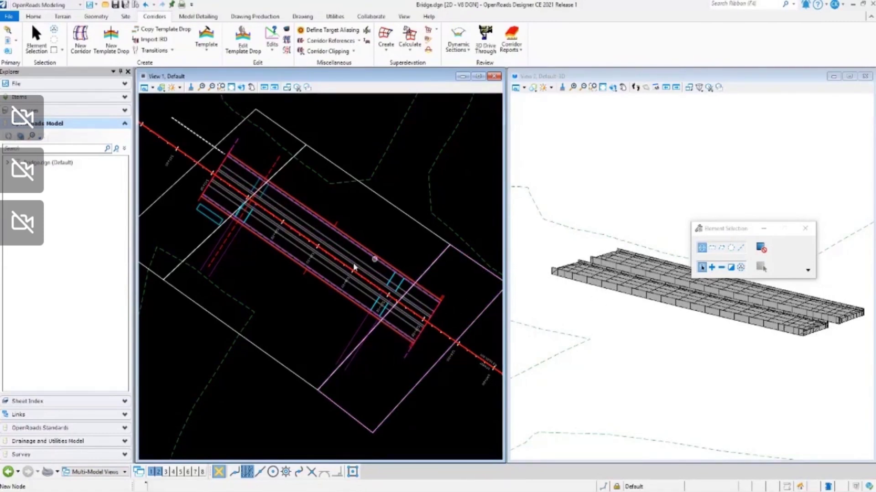
Step: Reopen Hwy72_Corridor-Skewed Bridge.dgn and attach Bridge.dgn as a reference with the Coincident World method
click(10, 18)
click(169, 93)
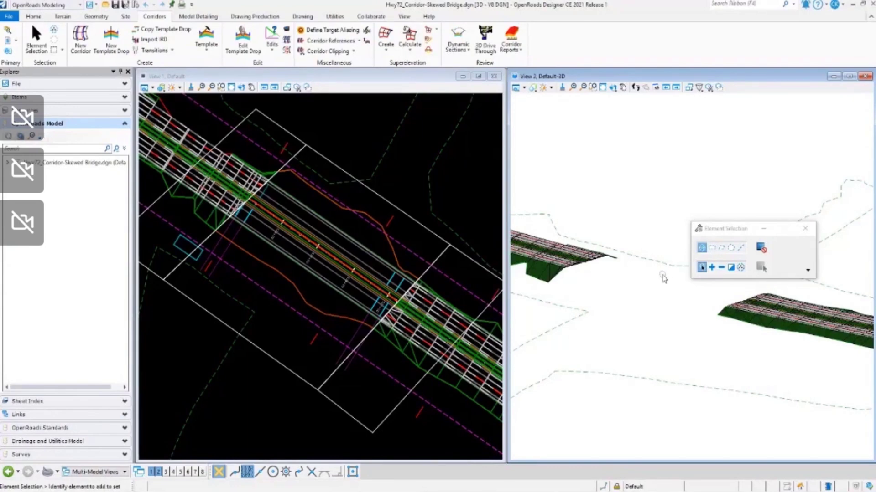
click(374, 80)
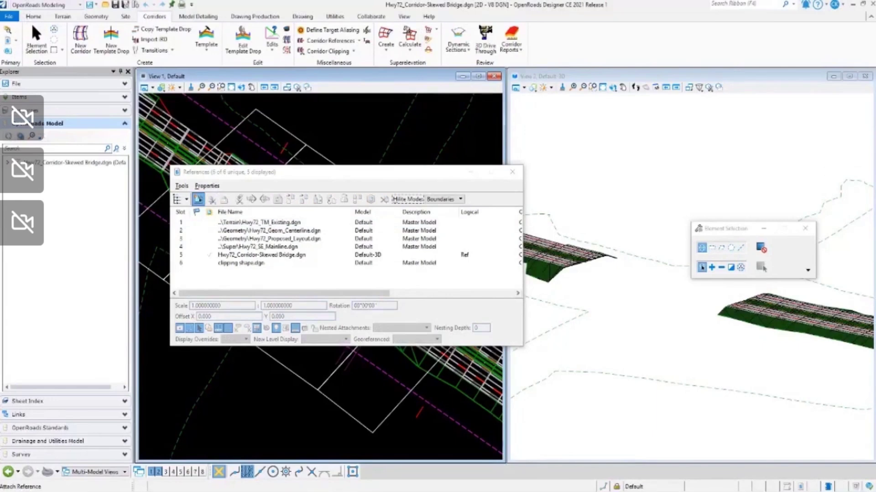
click(198, 200)
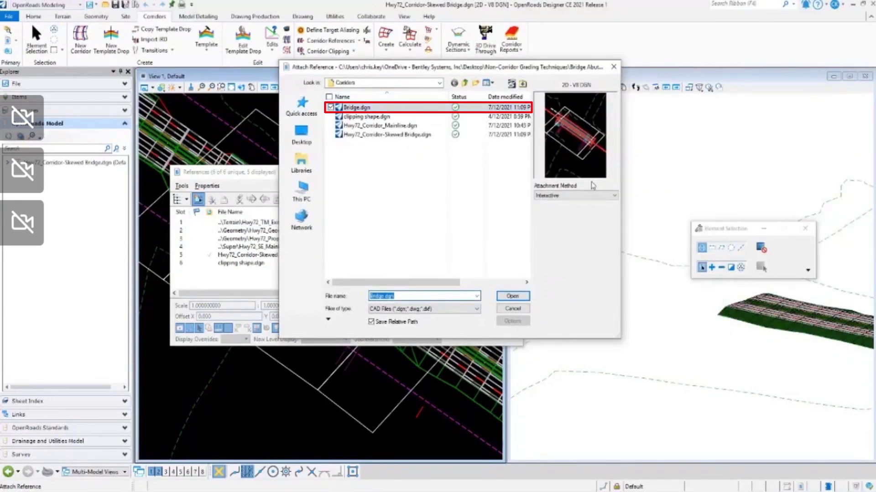
click(596, 196)
click(575, 220)
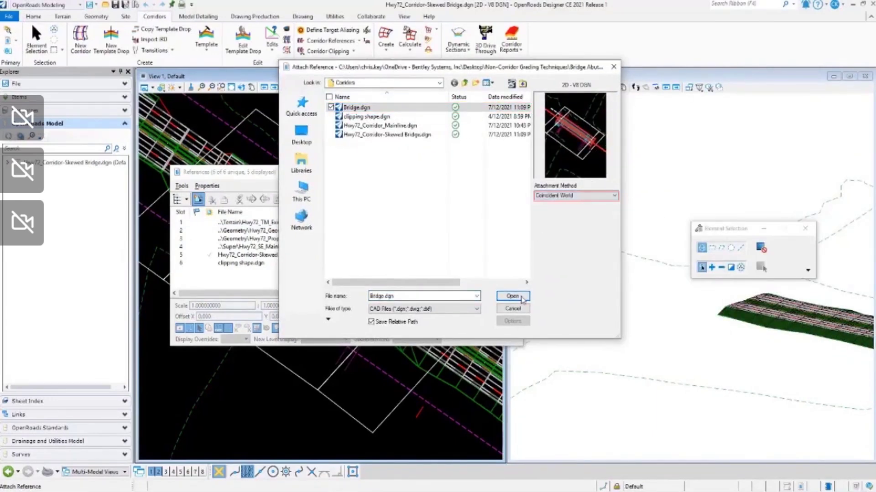
click(513, 297)
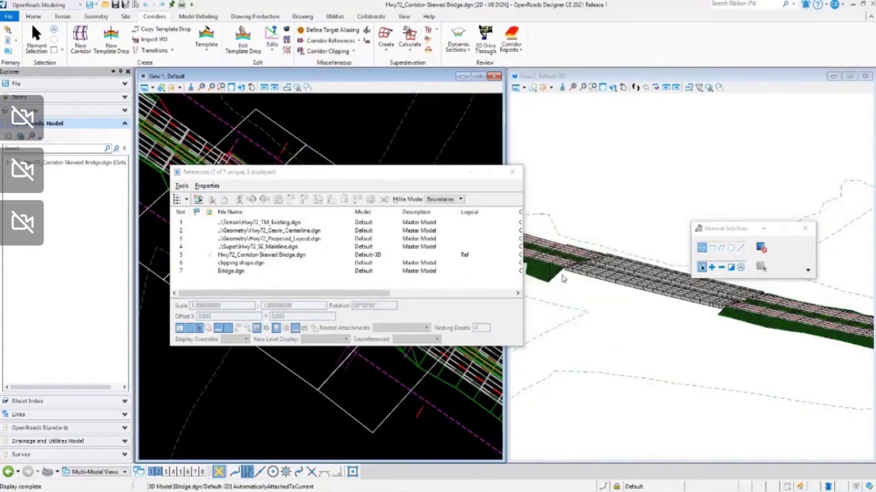
Step: Examine the joint between the HWY 72 road corridor and the bridge in the 3D view from several angles
scroll(561, 286, up, 4)
scroll(625, 280, up, 3)
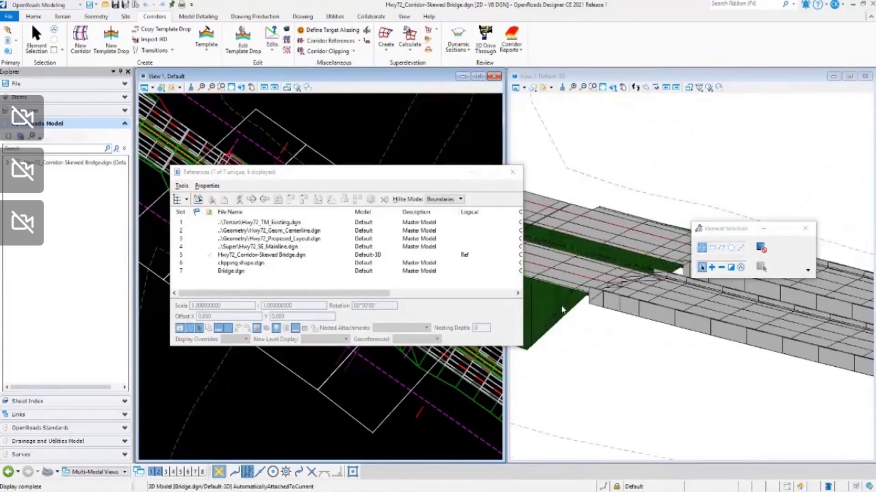
click(613, 87)
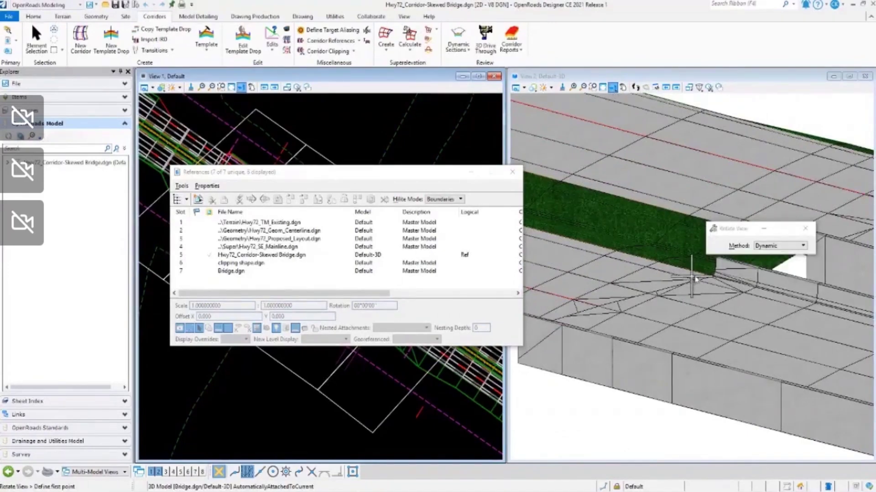
click(711, 276)
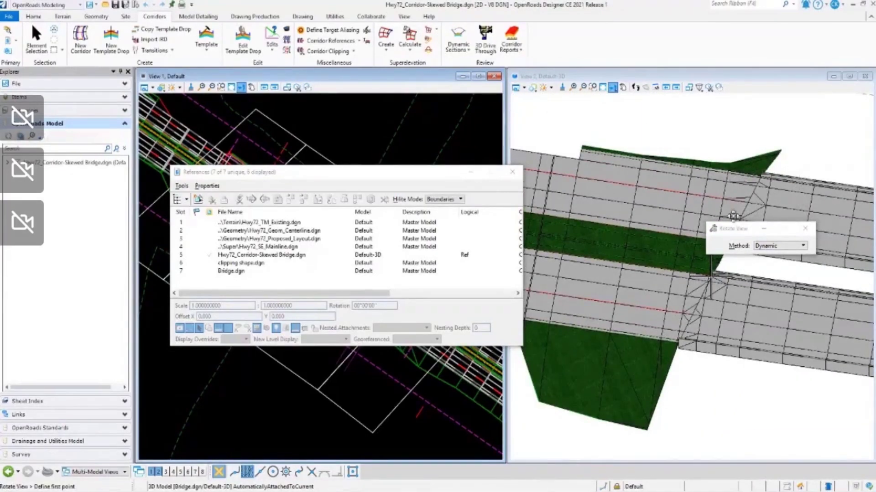
click(604, 257)
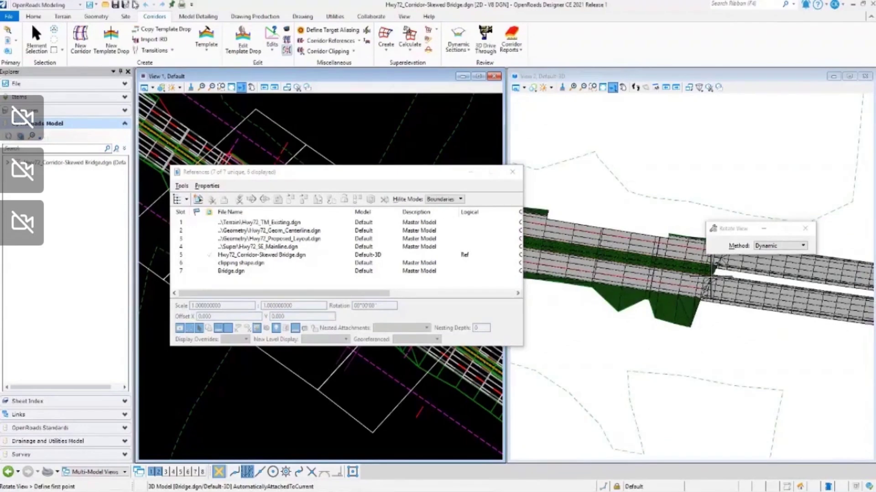
right_click(579, 117)
click(714, 166)
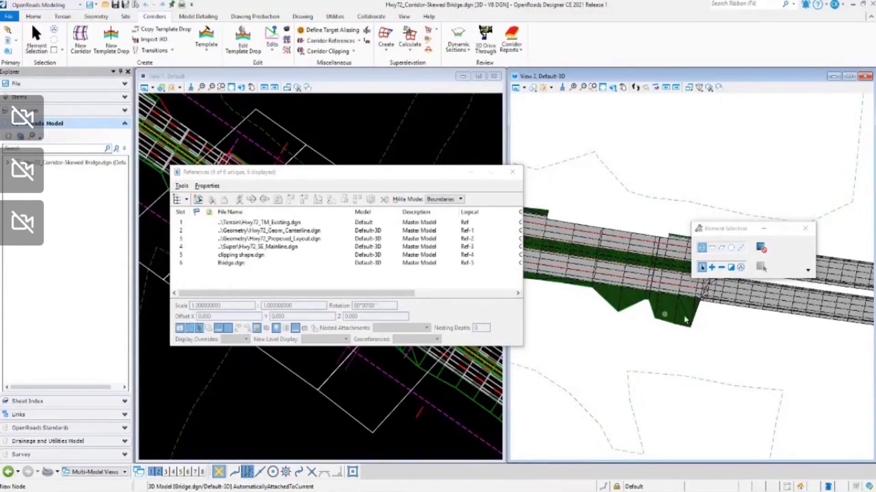
drag(739, 238, 735, 123)
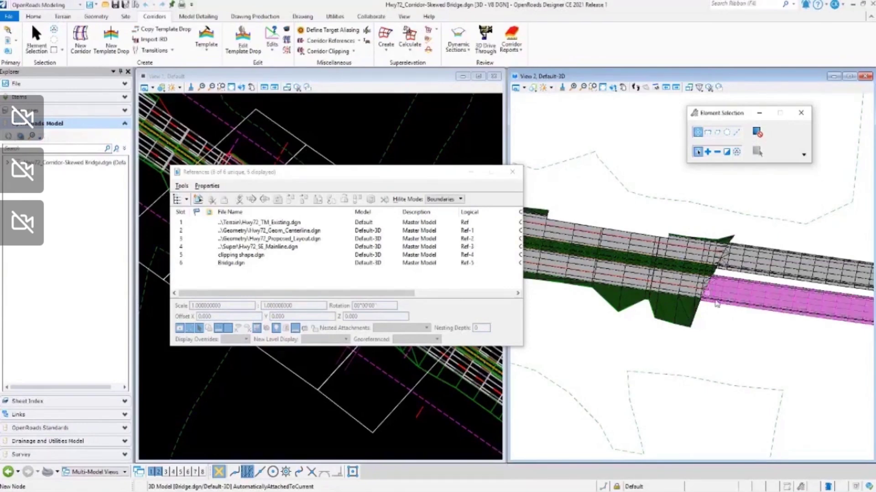
mouse_move(728, 282)
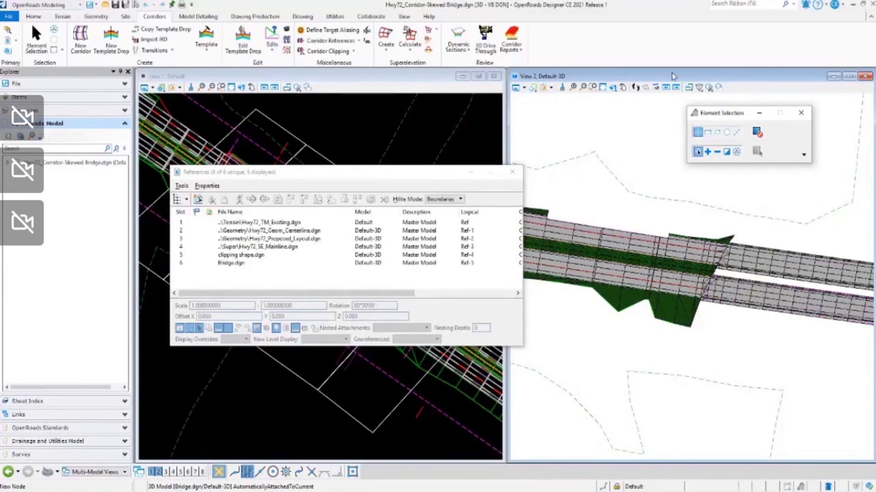
click(612, 87)
click(673, 246)
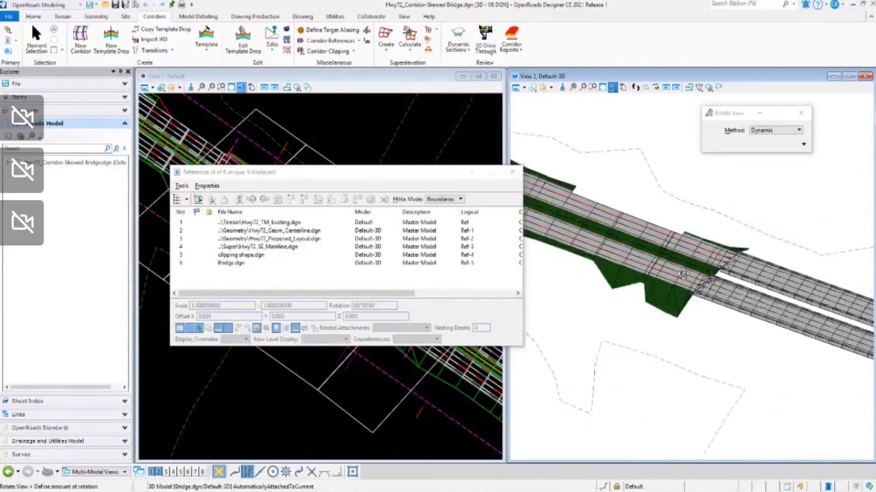
click(711, 278)
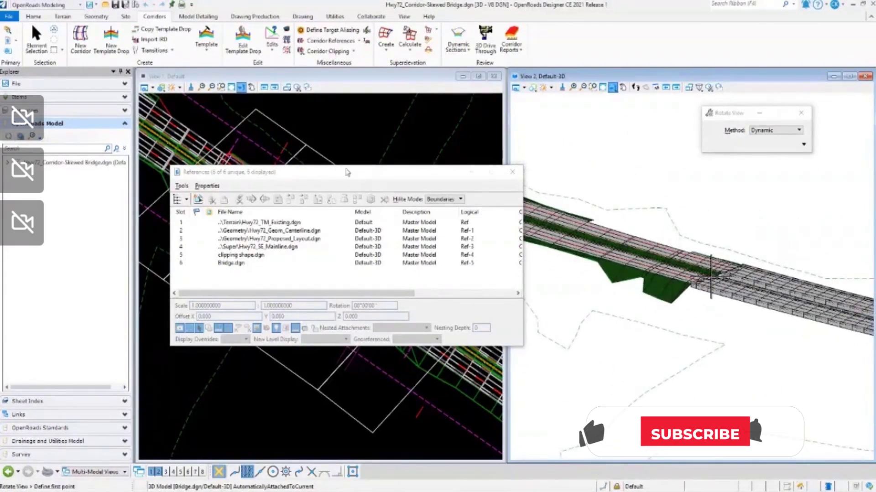
Step: Review the attached references, close their list, and examine the skewed bridge end near station 523+00 in plan
drag(408, 293, 493, 301)
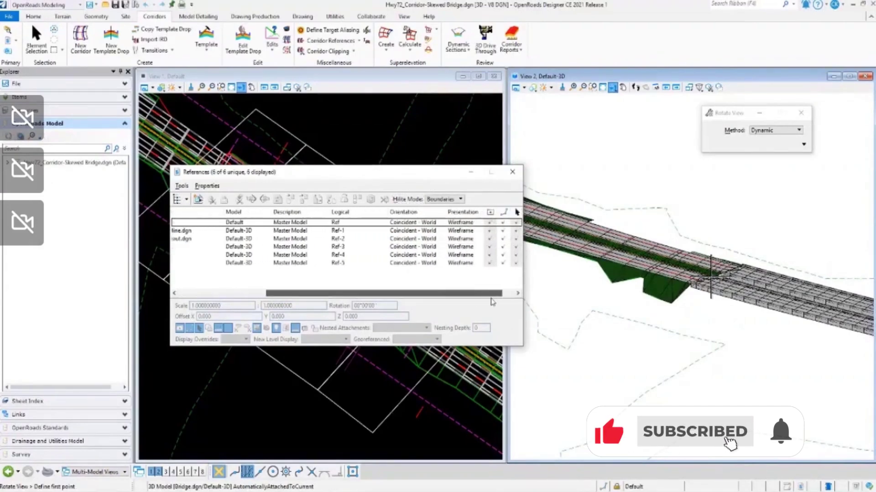
click(512, 172)
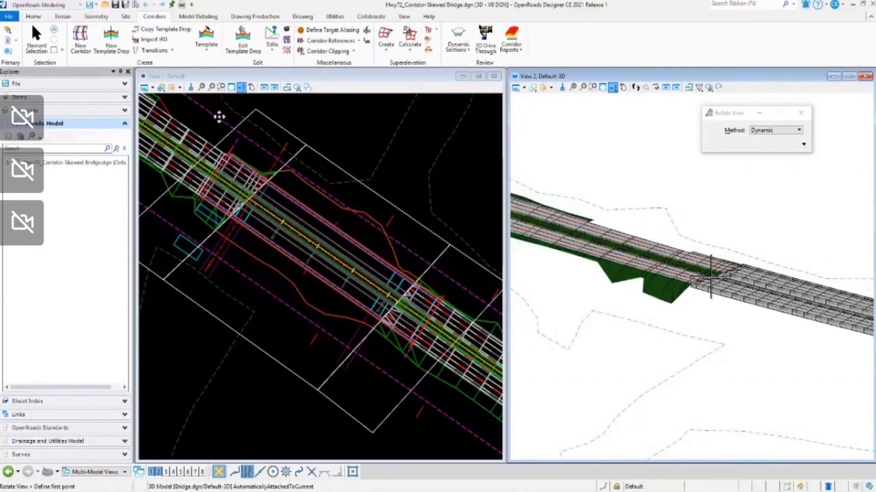
scroll(240, 208, up, 2)
scroll(240, 208, up, 2)
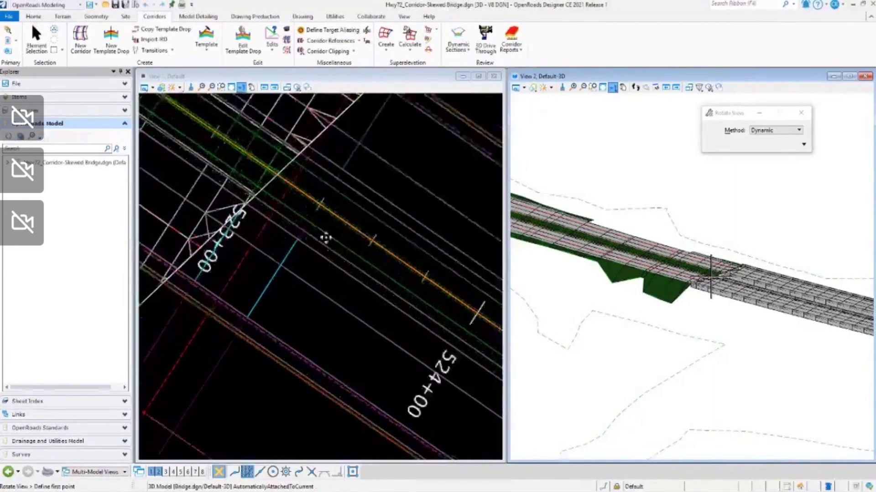
scroll(309, 235, down, 2)
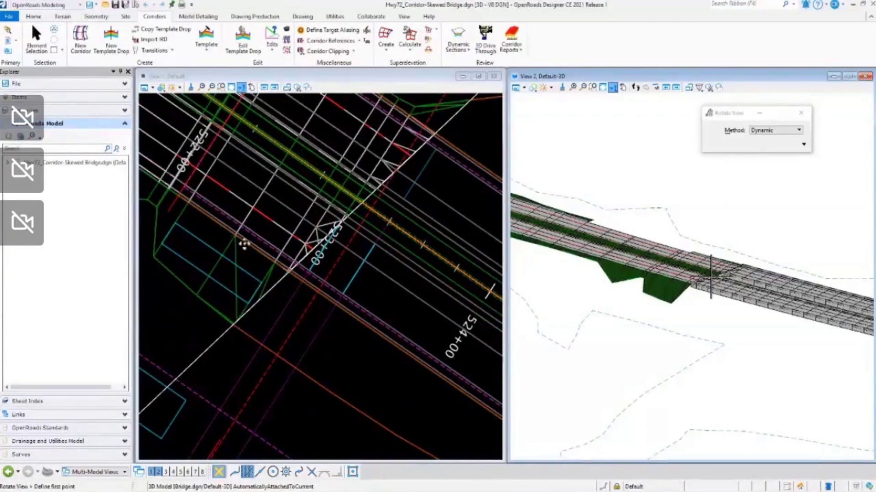
scroll(259, 262, down, 2)
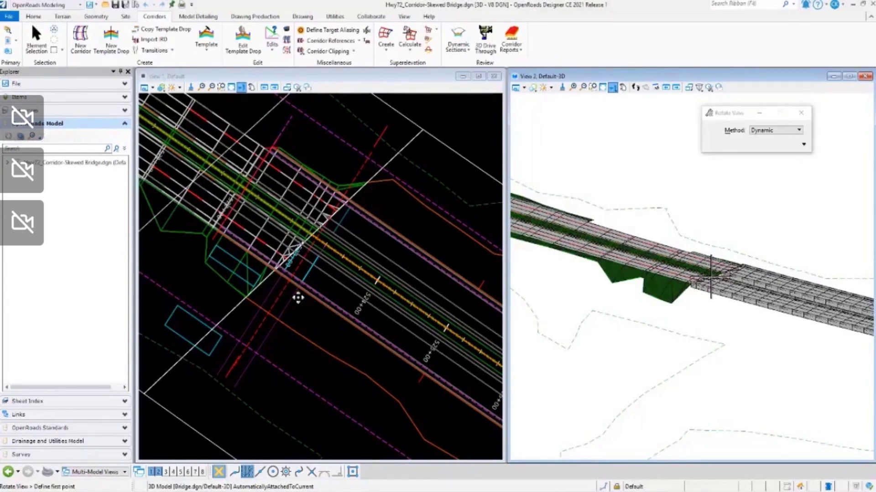
click(303, 256)
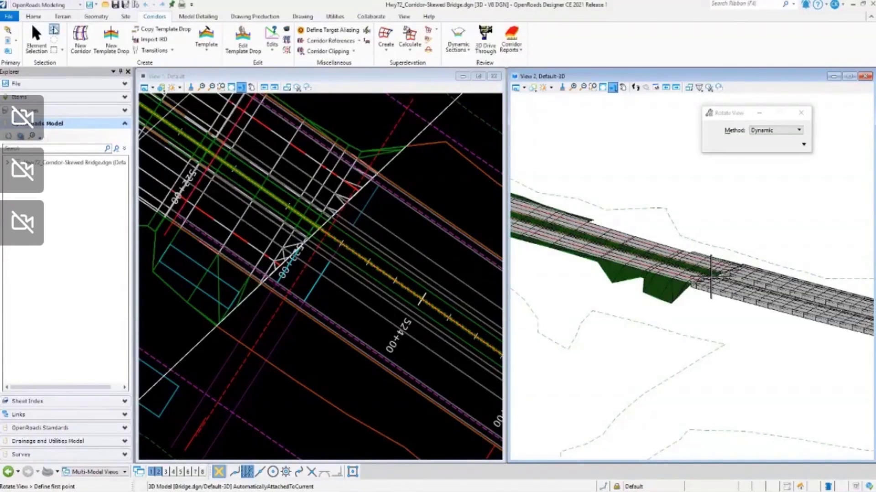
key(Escape)
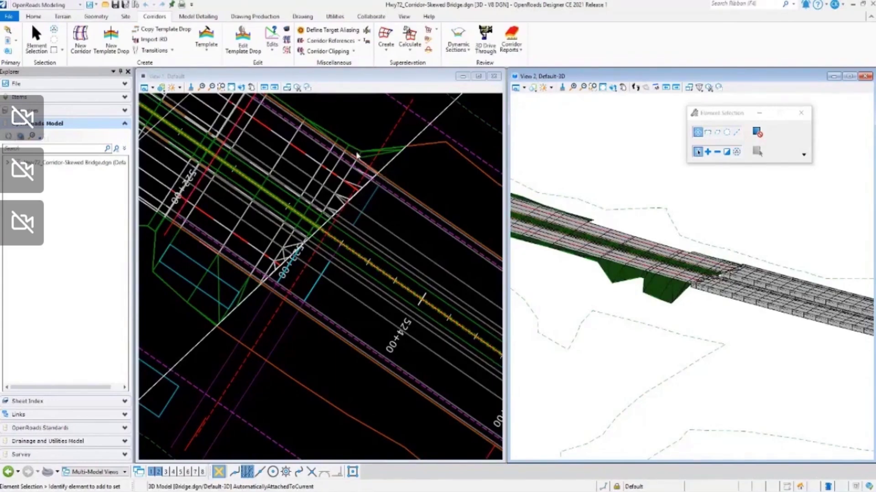
Step: Start a SmartLine on the HWY 72 right fill slope edge and run it to that edge's intersection with the skewed clip line
click(97, 17)
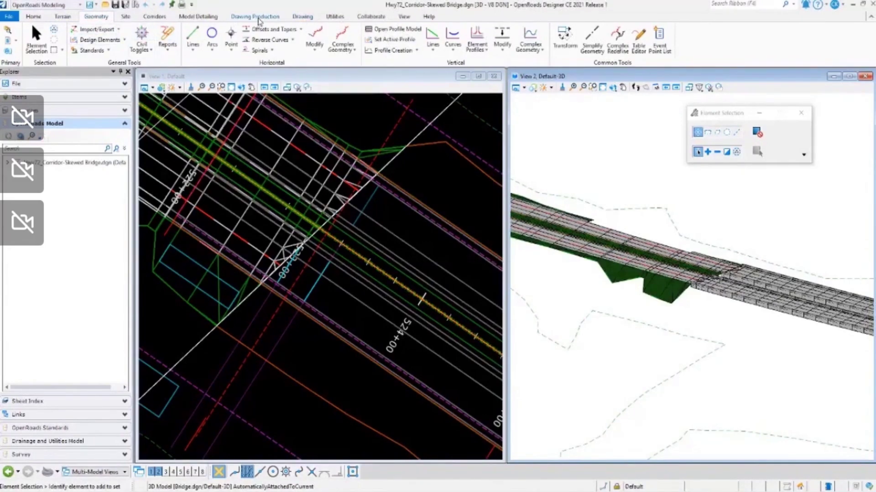
click(301, 16)
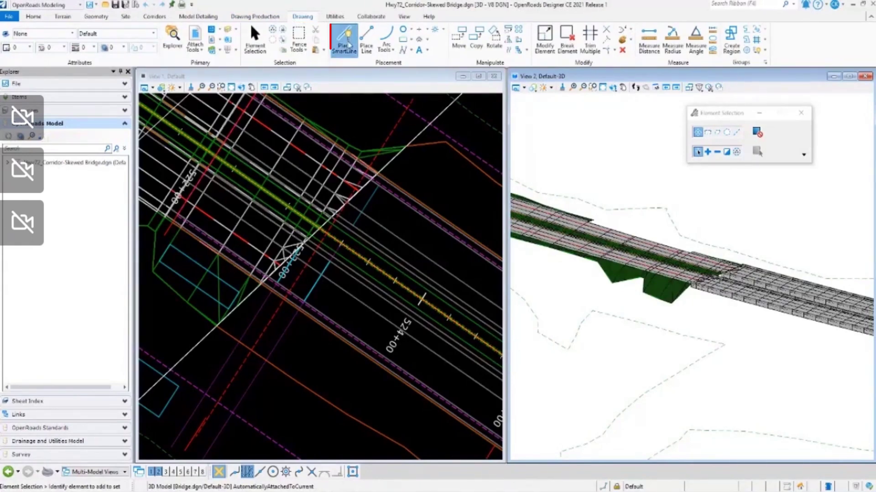
click(347, 46)
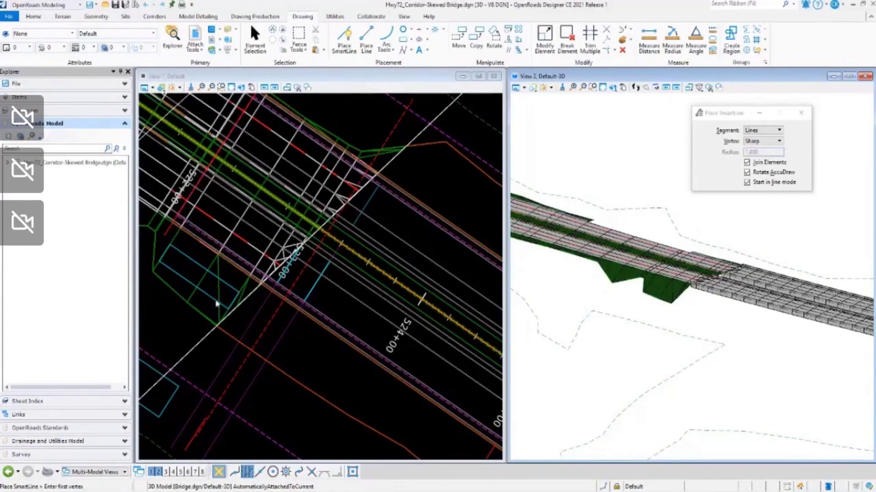
scroll(231, 290, up, 3)
click(266, 256)
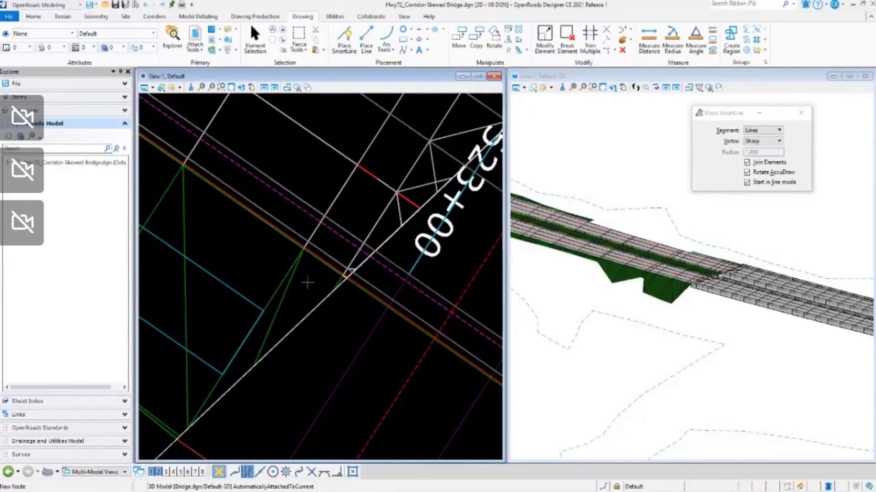
scroll(252, 181, down, 1)
scroll(197, 172, up, 3)
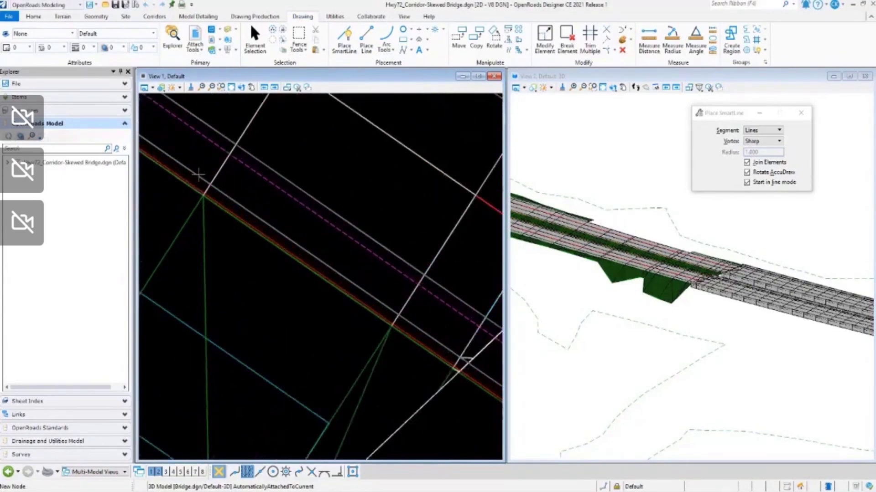
scroll(208, 201, up, 1)
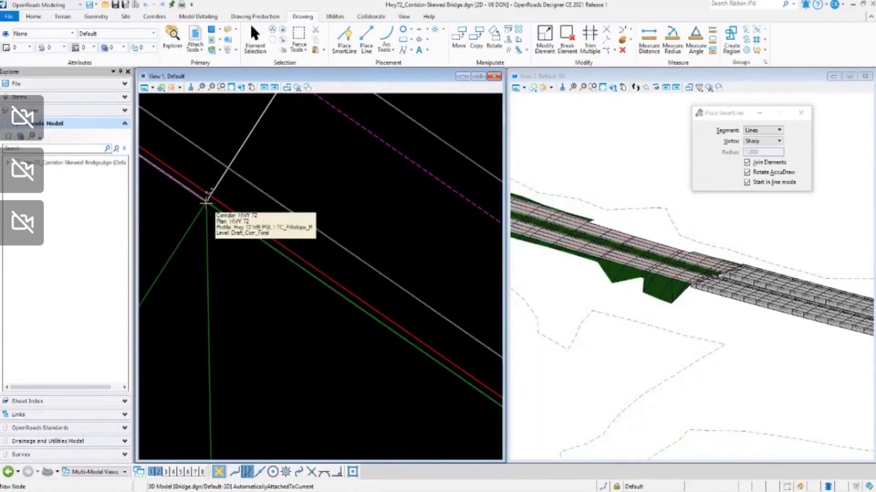
click(206, 201)
scroll(228, 242, down, 1)
scroll(206, 211, down, 2)
scroll(269, 269, up, 4)
scroll(269, 268, up, 4)
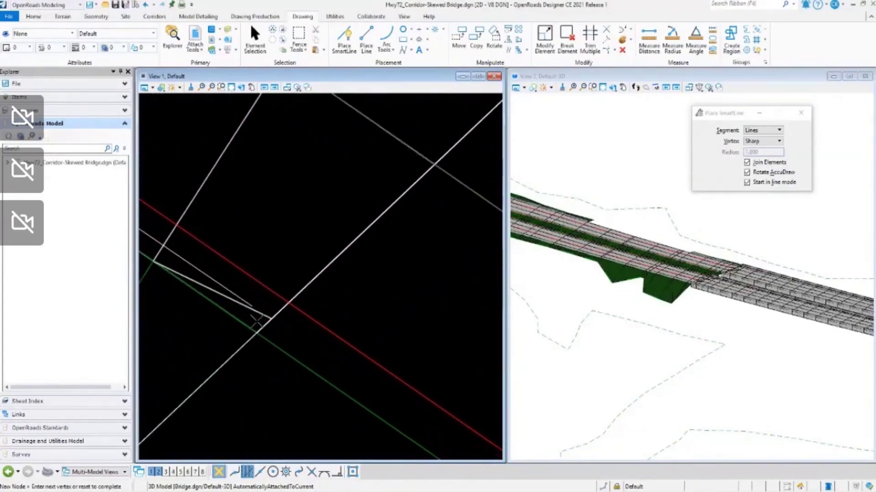
click(311, 472)
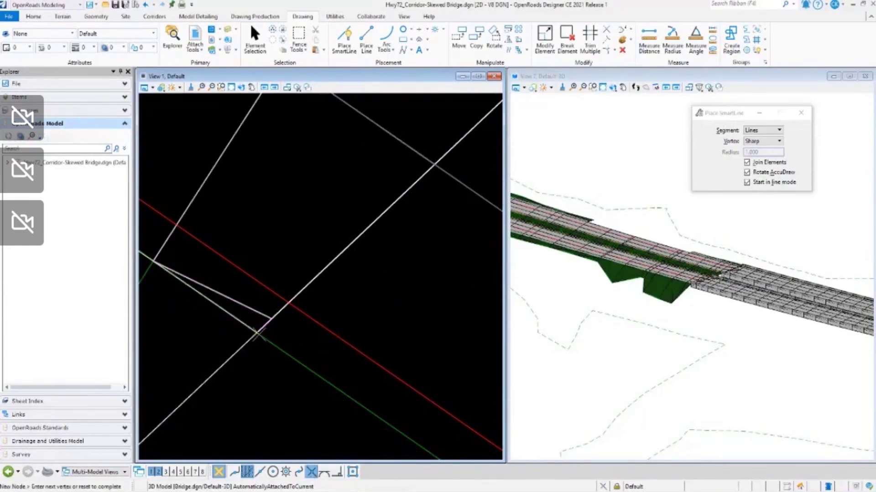
scroll(234, 358, down, 4)
scroll(233, 360, down, 5)
scroll(226, 365, down, 3)
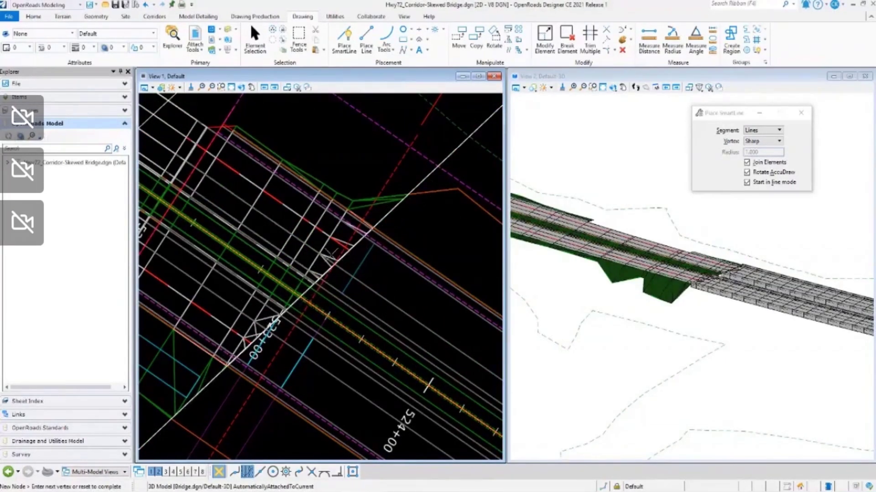
Step: Continue the SmartLine along the skewed clip line to its intersection with the opposite outer edge of the road corridor
scroll(378, 225, up, 1)
scroll(377, 225, up, 5)
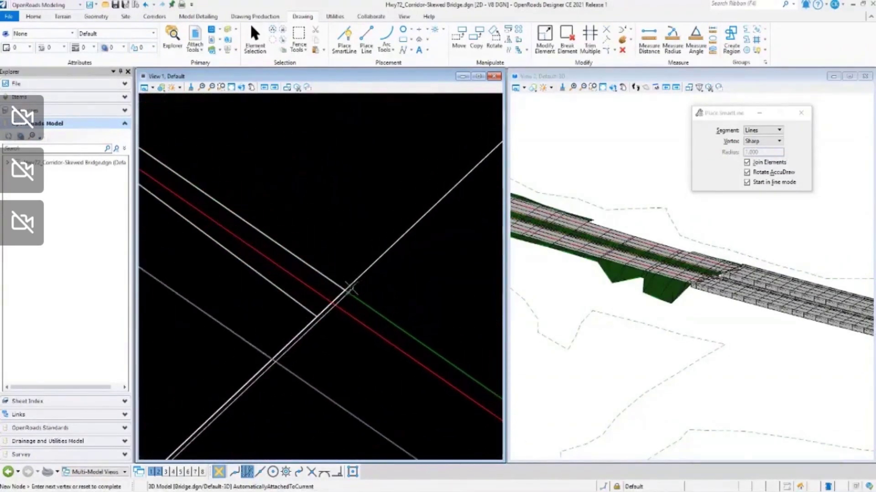
click(312, 471)
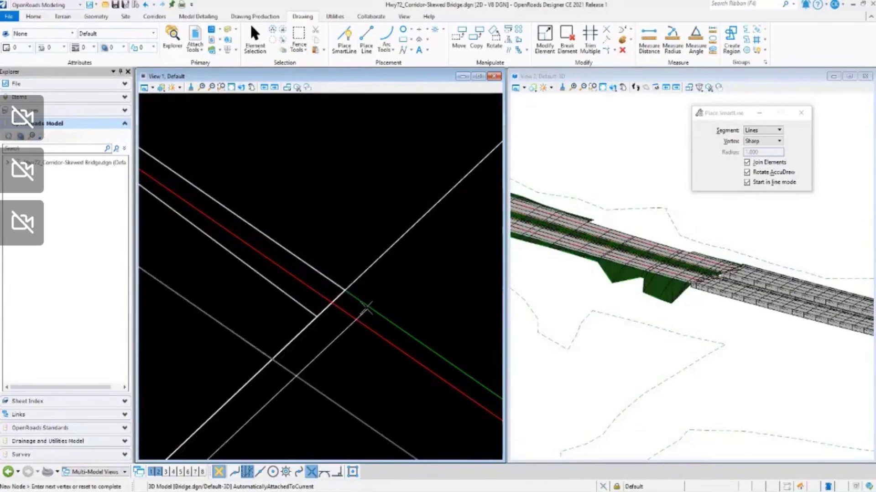
click(347, 281)
scroll(422, 301, down, 3)
scroll(432, 306, down, 2)
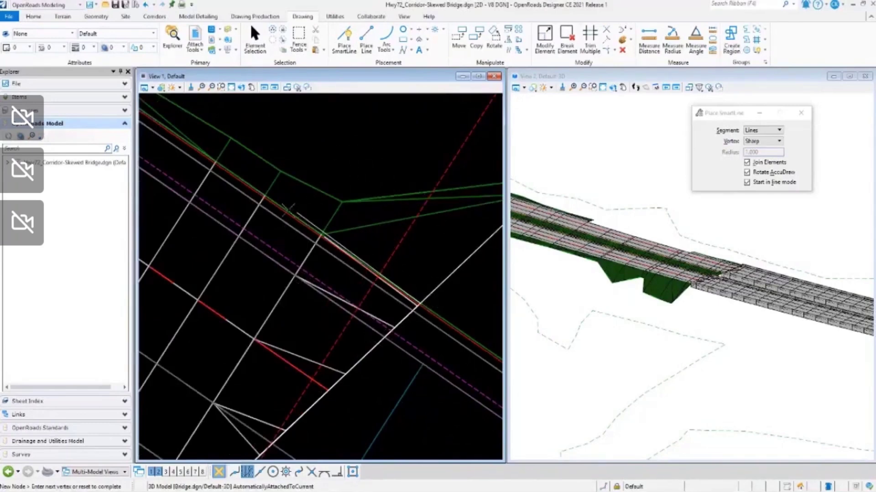
Step: Run the SmartLine back along the opposite corridor edge to a cross line of the road, and end it there
scroll(297, 210, up, 1)
scroll(309, 196, up, 1)
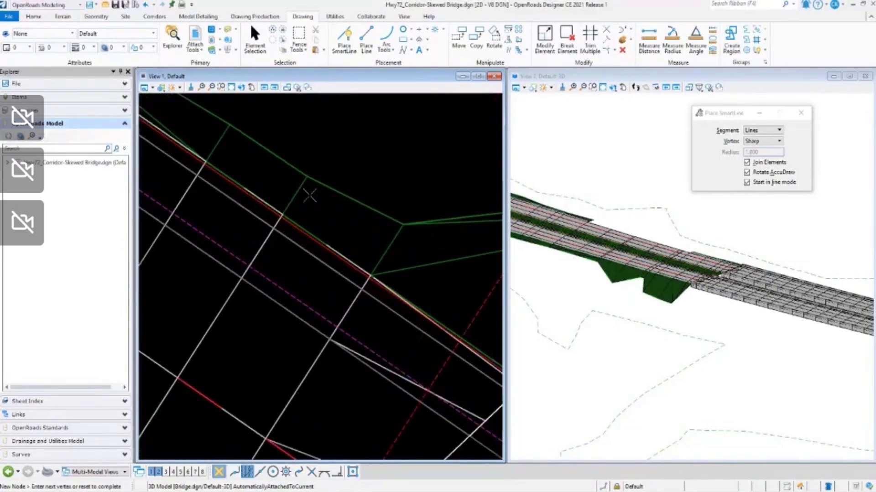
scroll(309, 196, up, 2)
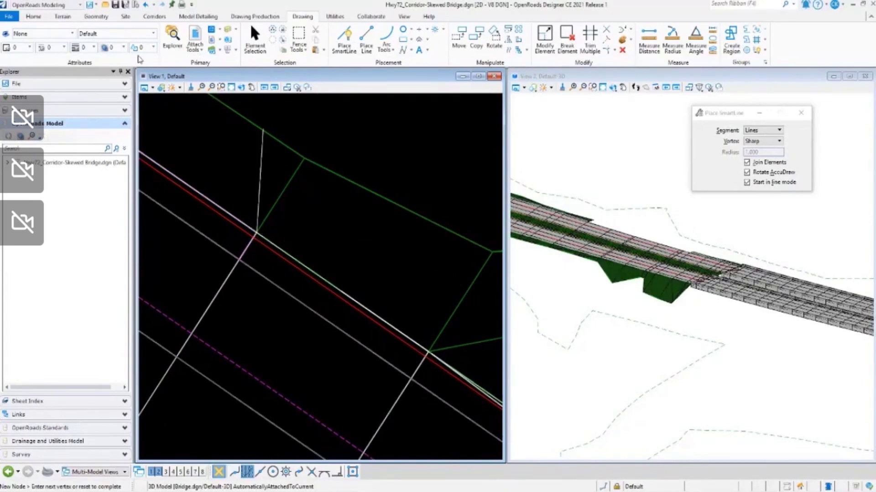
click(254, 37)
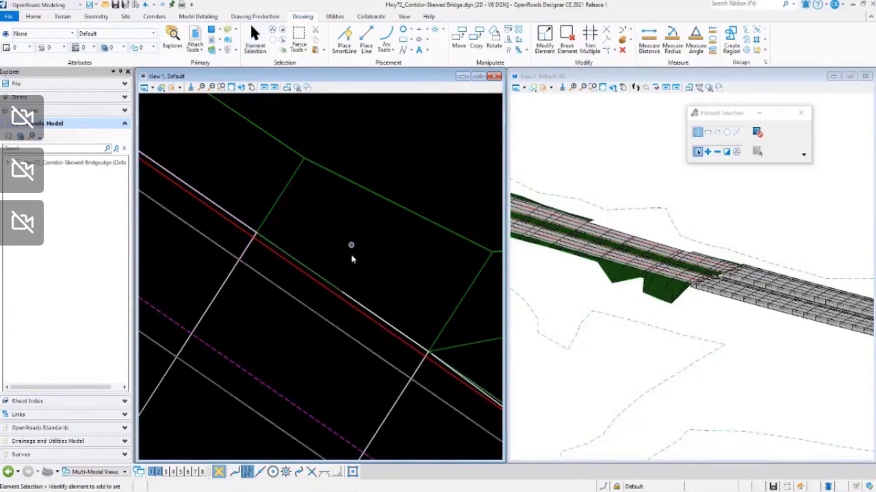
Step: Apply the Linear feature definition Bridge_Abutment, with the name BA, to the line string around the skewed road end
click(369, 310)
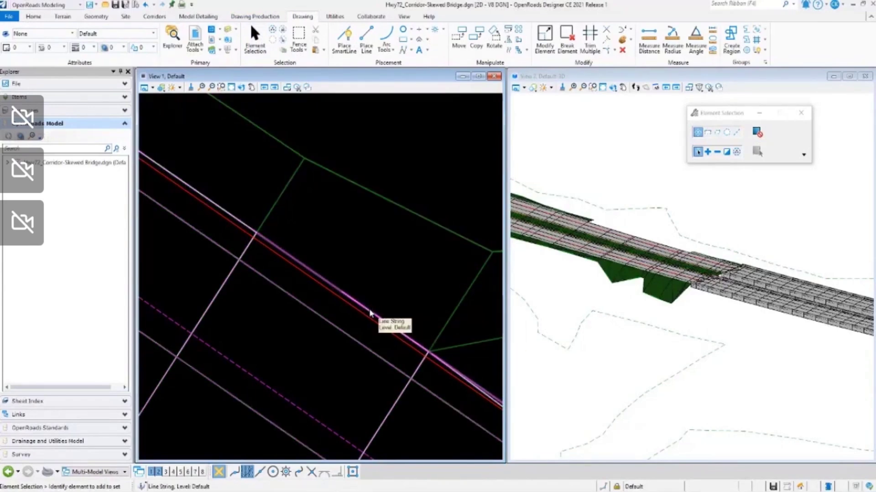
scroll(336, 220, down, 5)
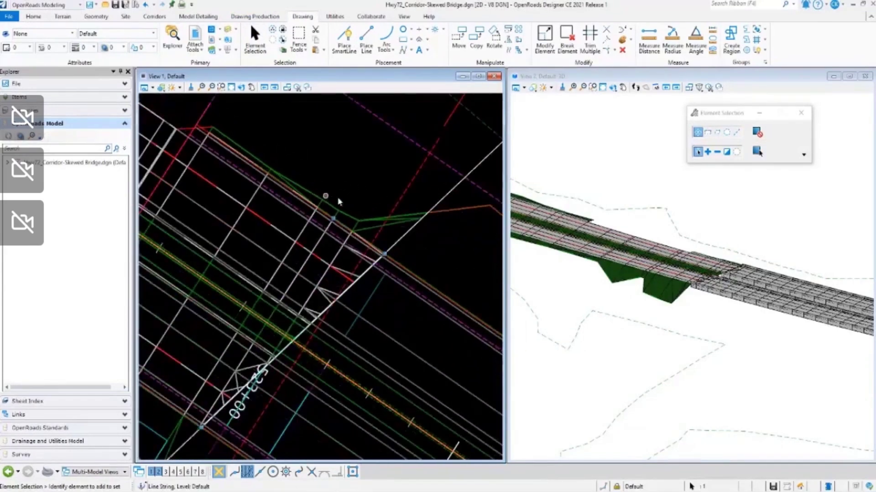
scroll(336, 203, down, 2)
scroll(361, 214, down, 1)
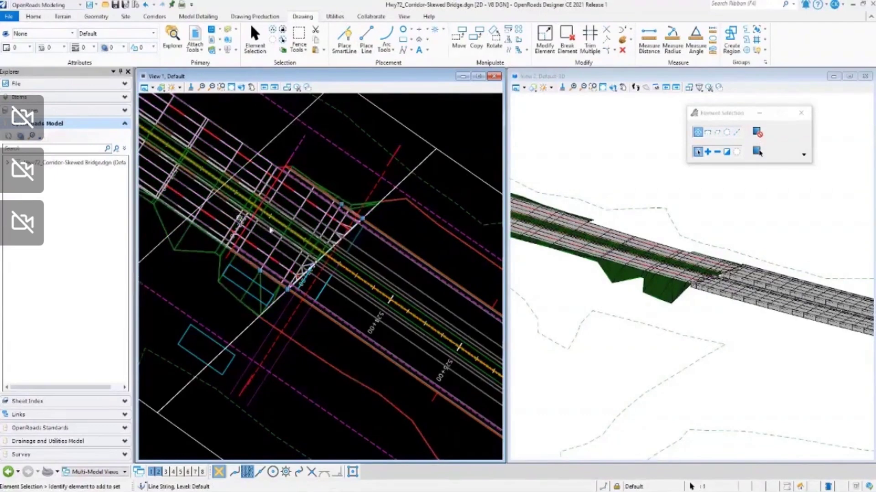
click(96, 16)
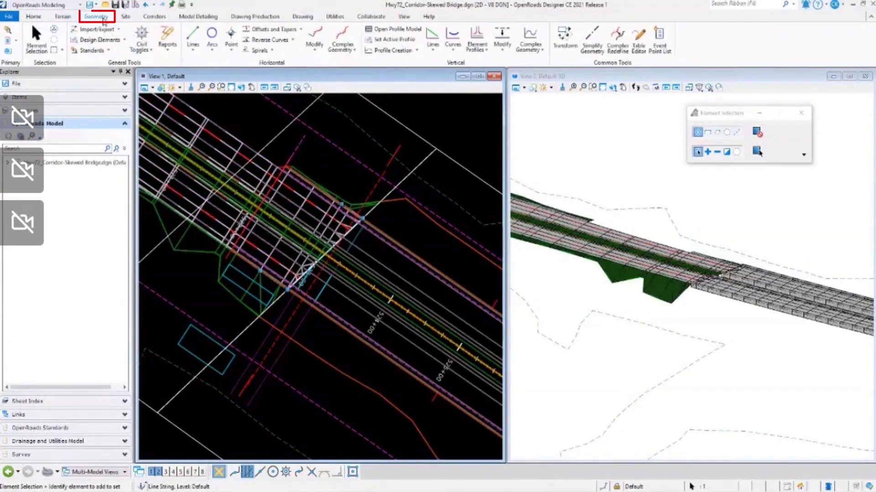
click(110, 50)
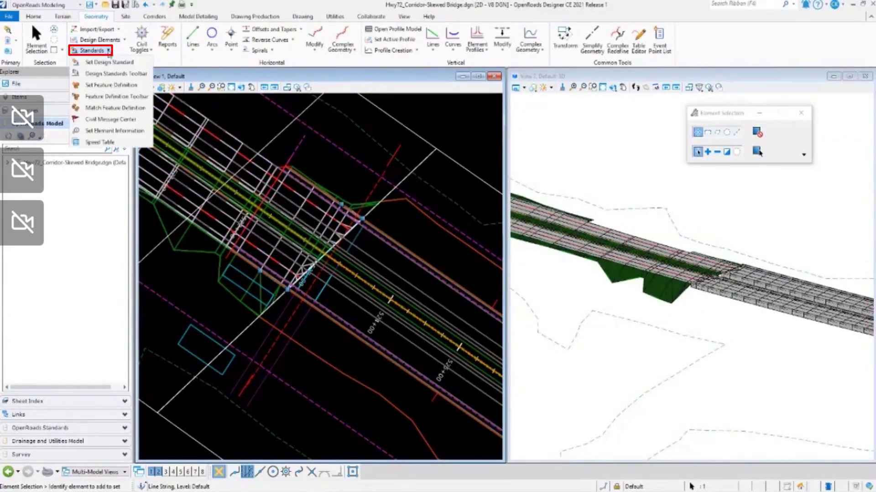
click(121, 86)
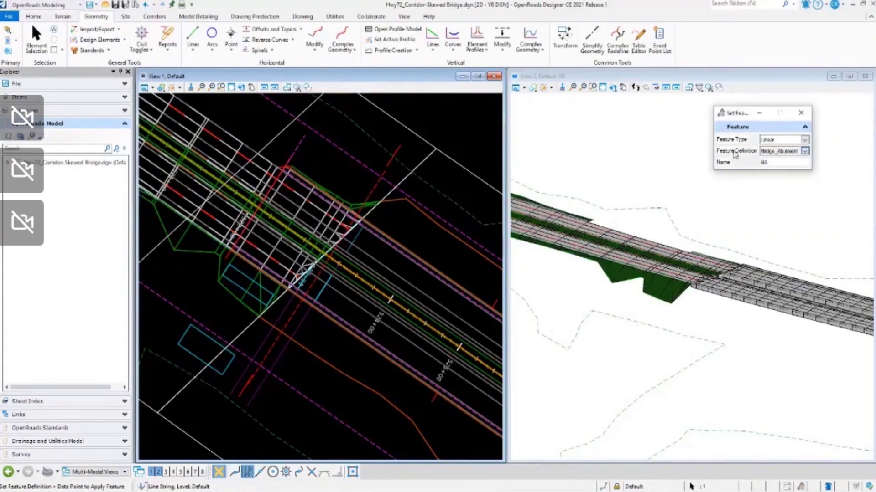
click(797, 152)
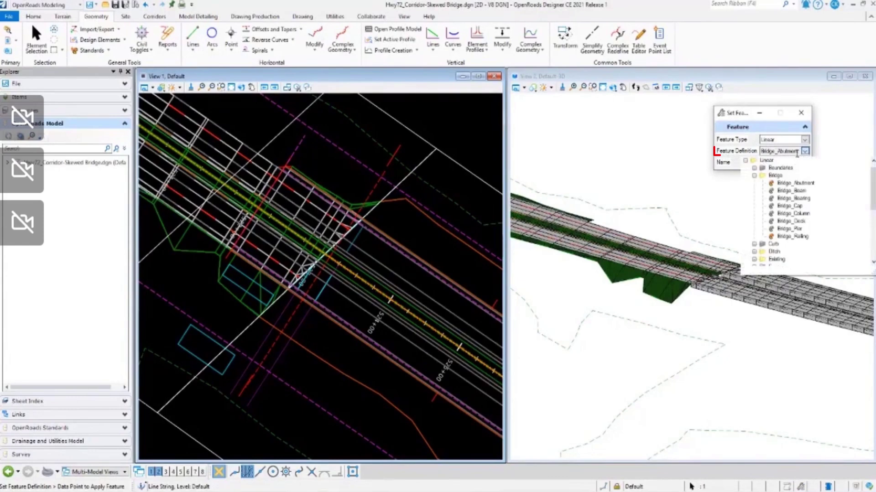
click(778, 183)
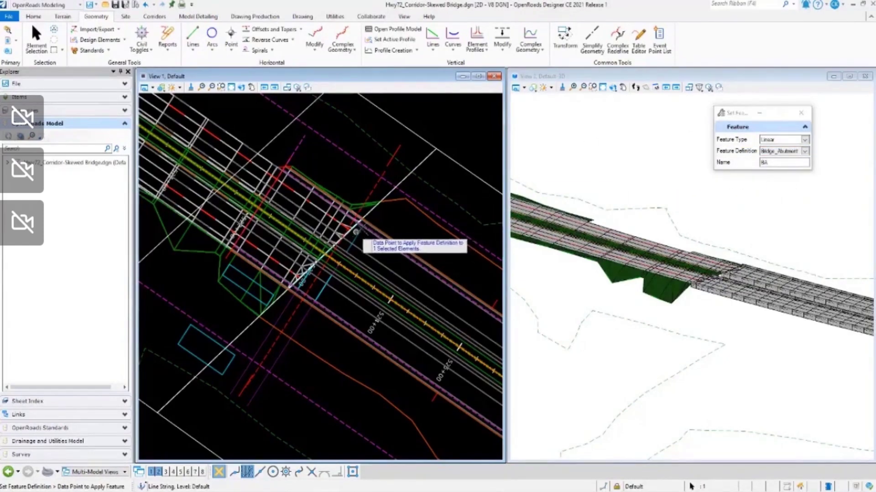
scroll(293, 283, up, 2)
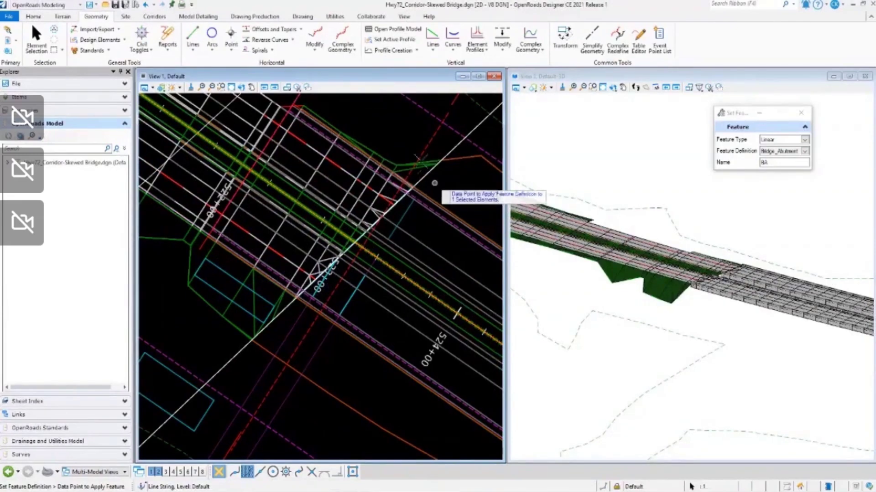
click(385, 127)
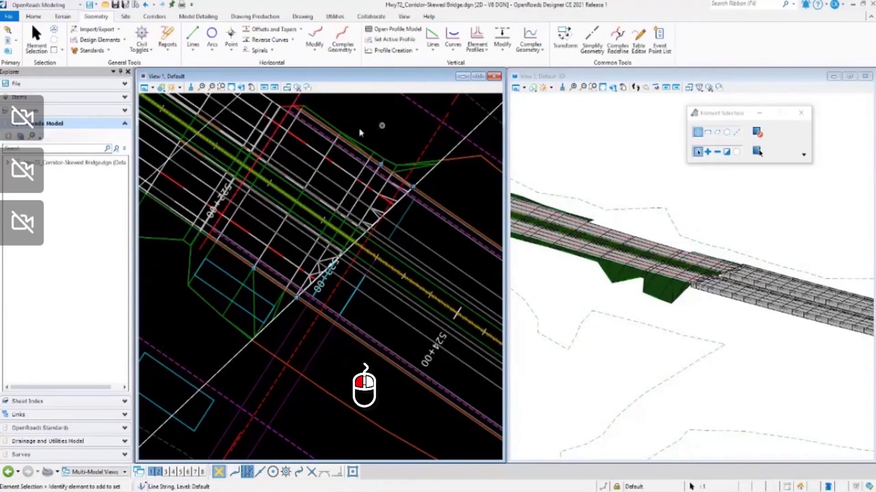
Step: Examine the abutment line's corner and end points at the skewed clip line in plan, and the same road end in 3D
scroll(298, 356, up, 1)
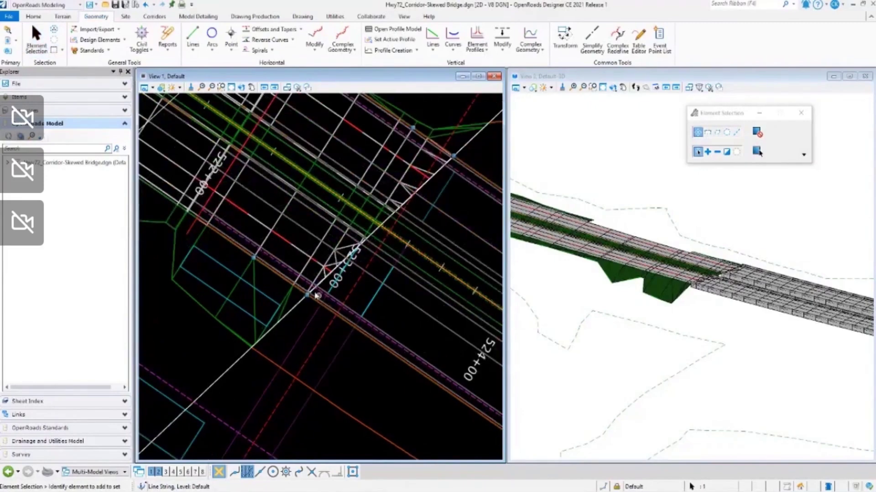
scroll(314, 296, up, 4)
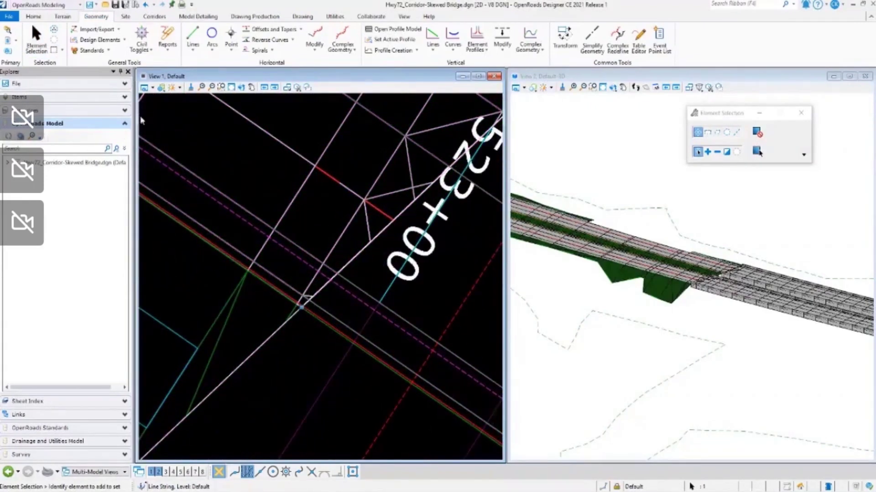
click(190, 87)
click(322, 297)
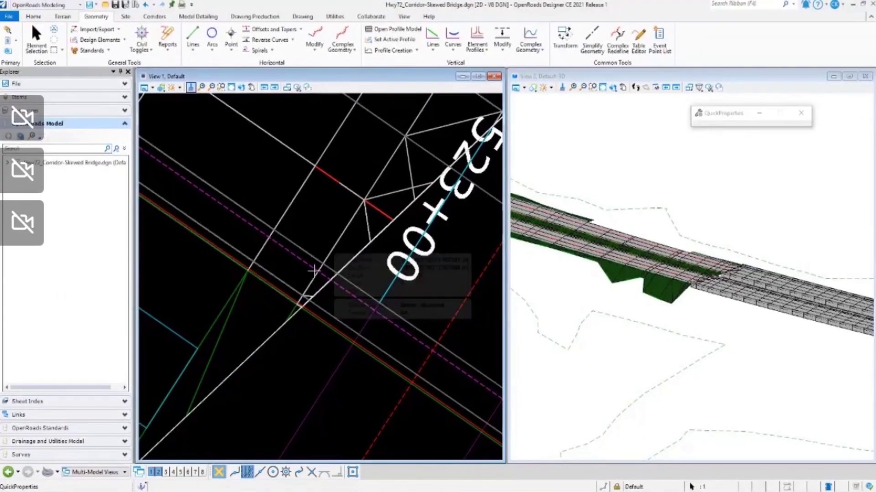
key(Escape)
scroll(217, 250, down, 2)
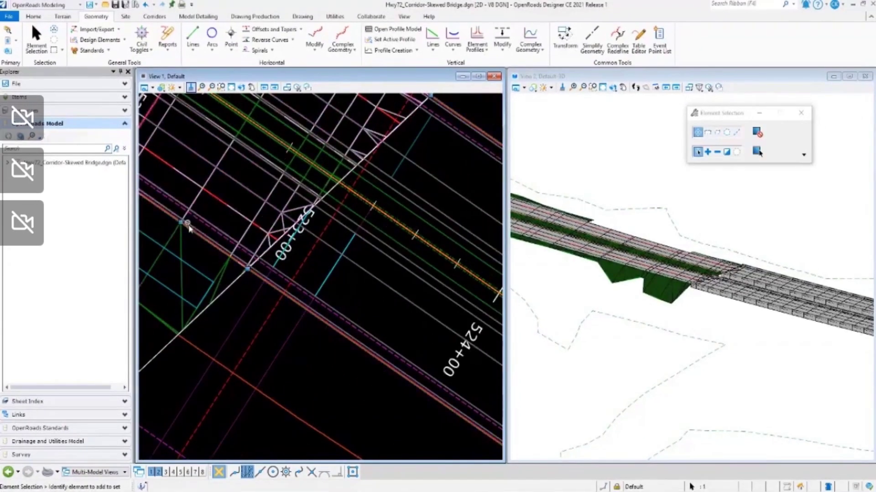
scroll(190, 237, down, 1)
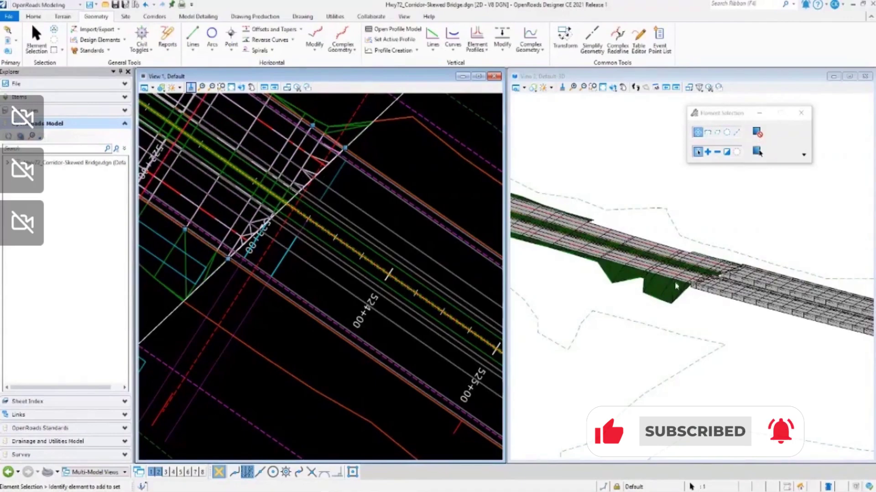
scroll(680, 287, up, 3)
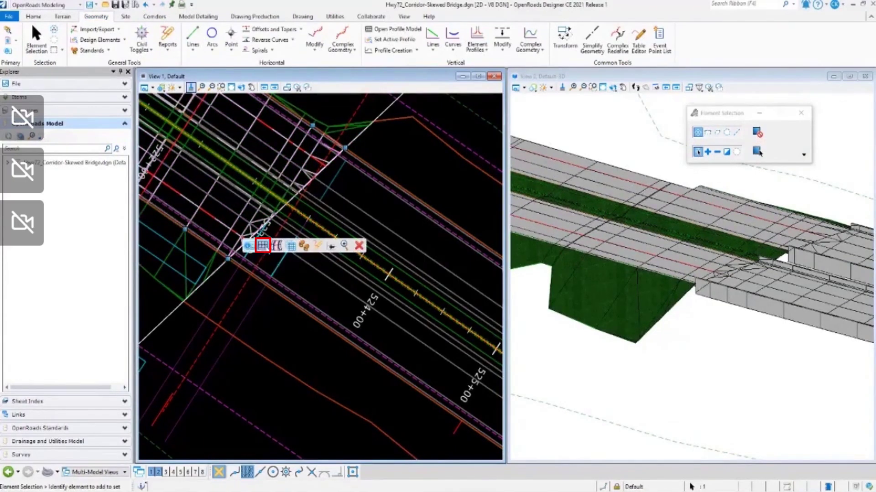
Step: Open the abutment line's profile model in View 4 and make that view taller
key(Escape)
click(174, 472)
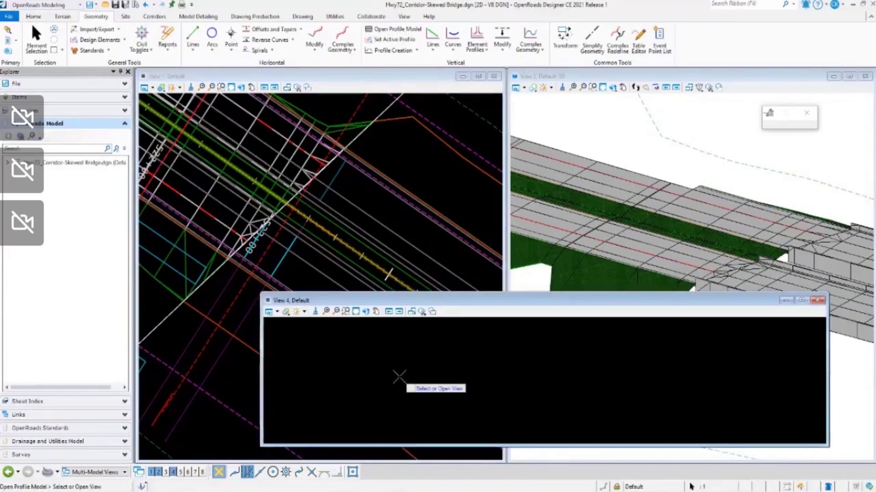
click(452, 375)
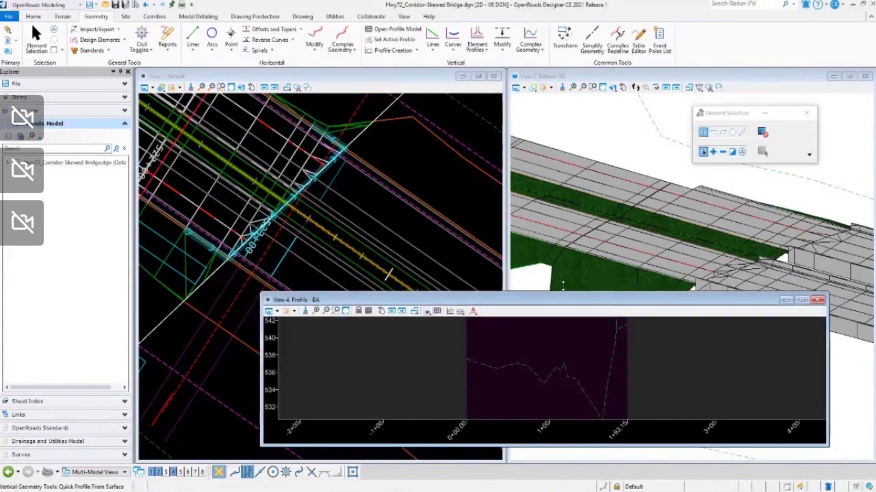
drag(563, 292, 562, 192)
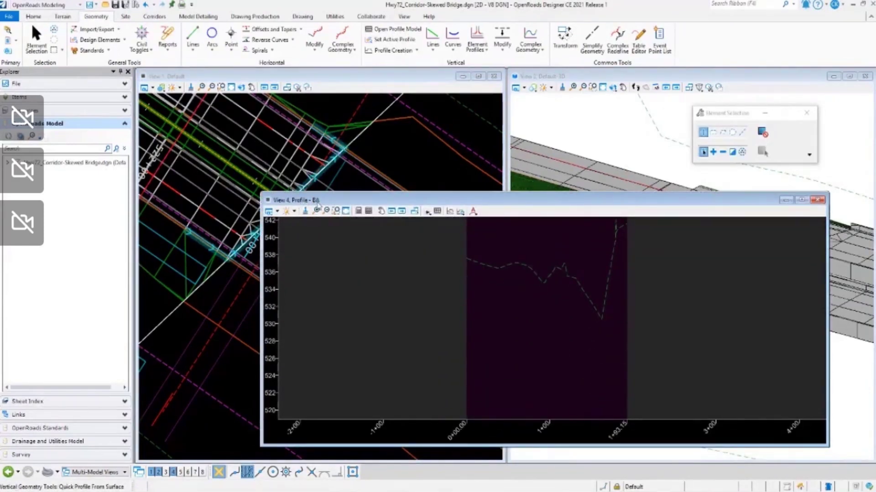
scroll(445, 393, down, 3)
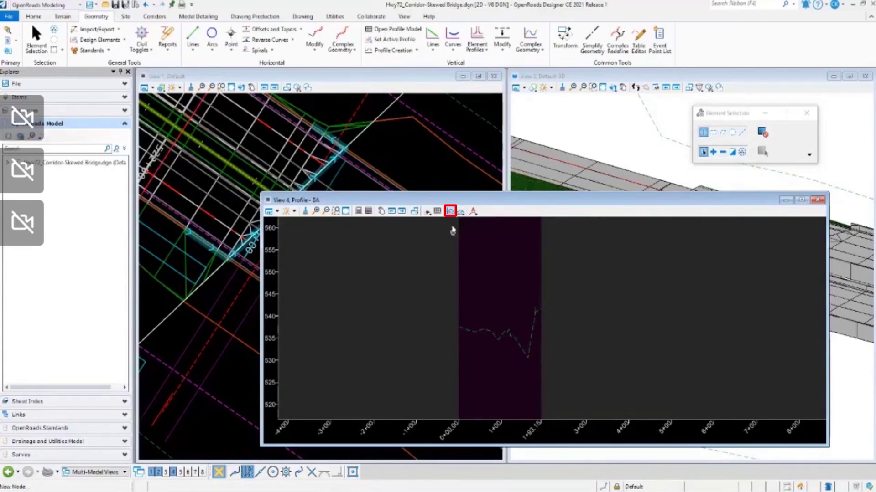
Step: Create a 3D cut by the Corners method beyond both ends of the abutment profile, from about elevation 554 to 528, and reposition the profile view
click(450, 210)
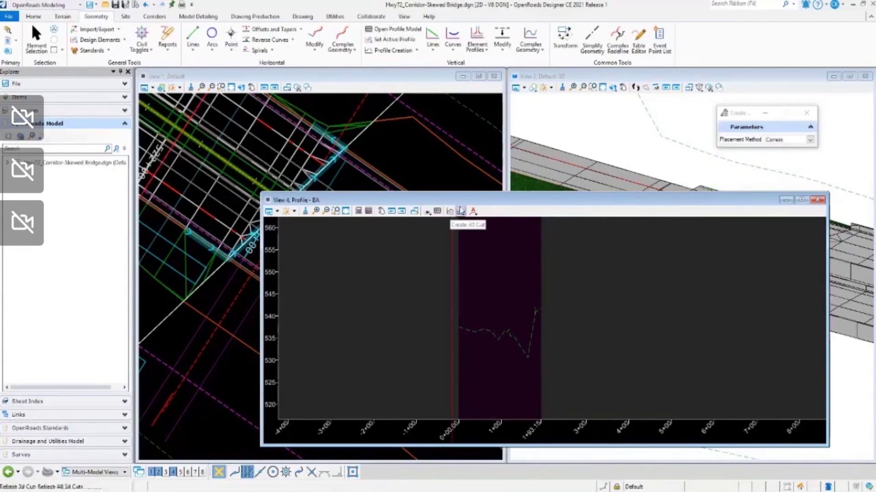
drag(476, 201, 467, 271)
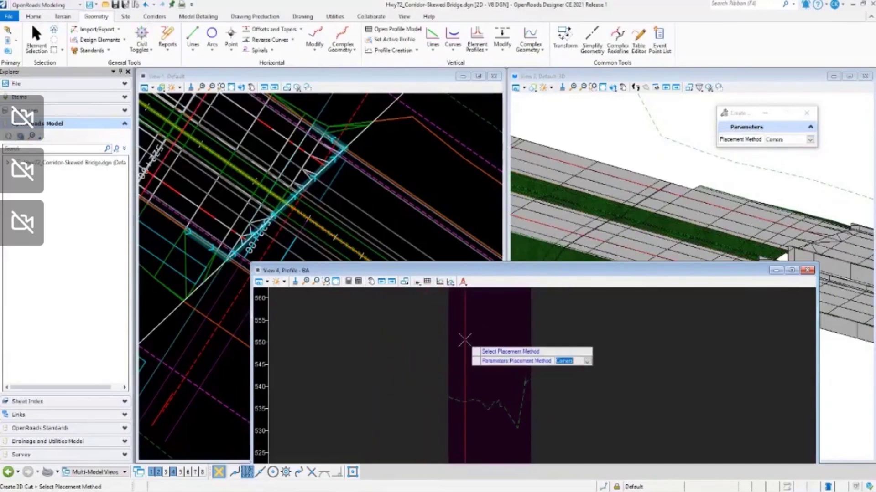
click(442, 331)
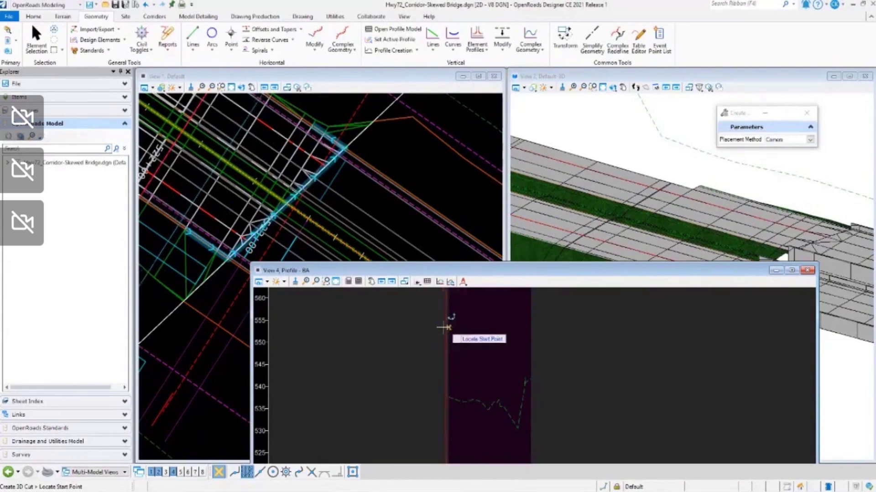
click(434, 324)
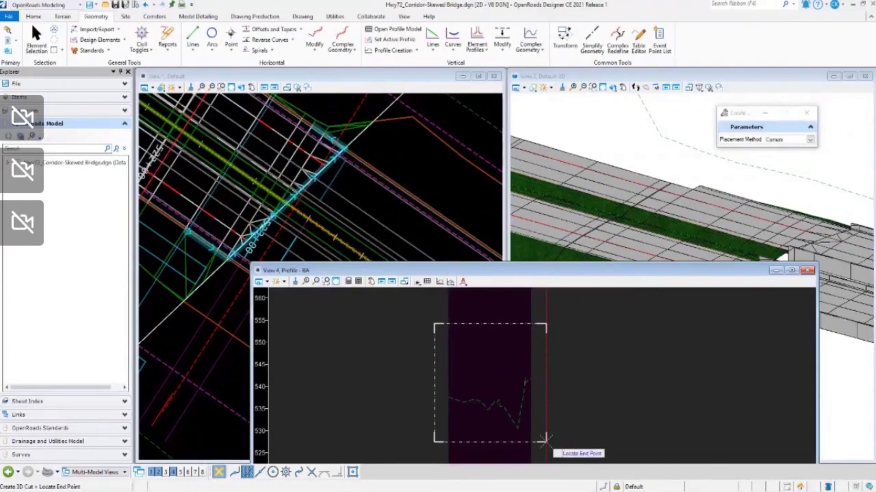
click(546, 441)
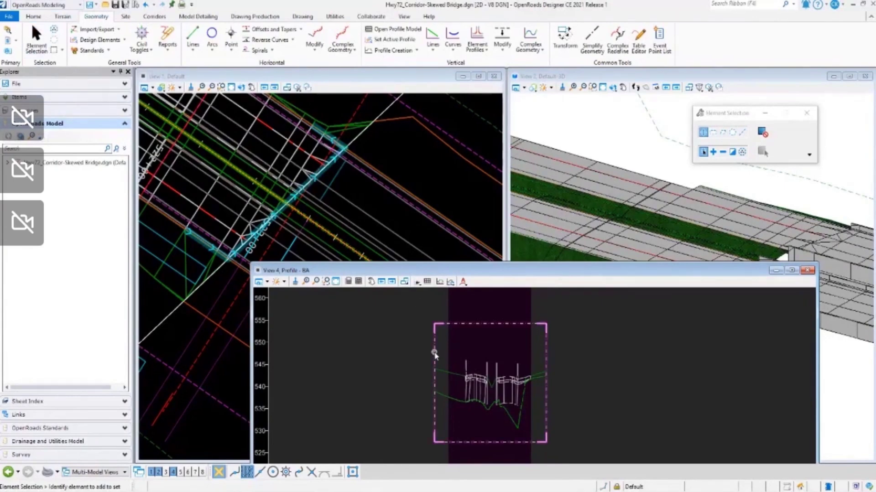
scroll(494, 371, up, 7)
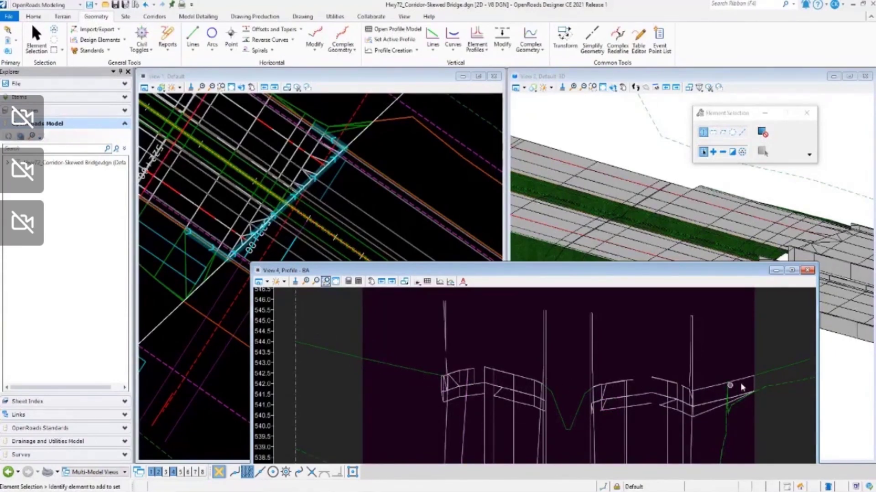
scroll(725, 386, up, 1)
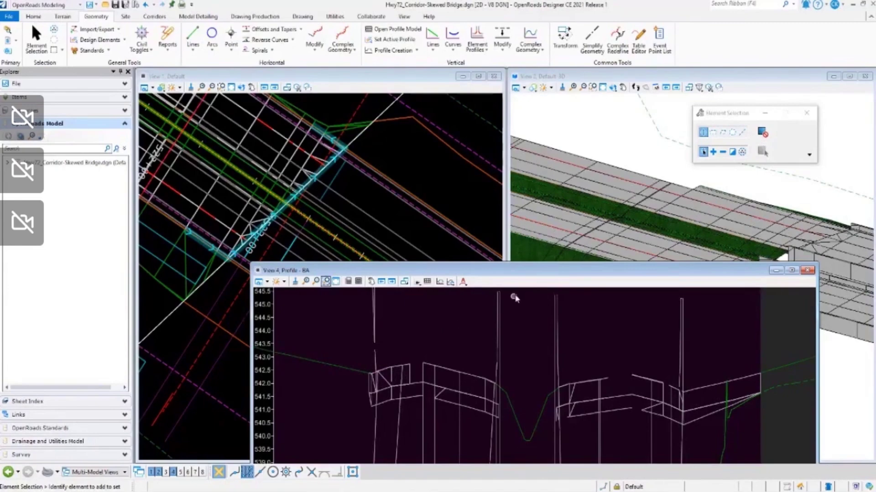
drag(523, 272, 506, 198)
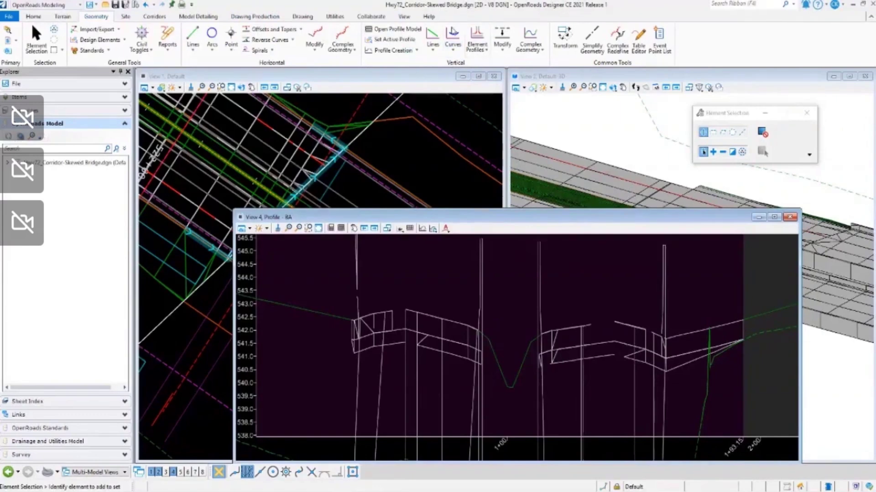
click(434, 38)
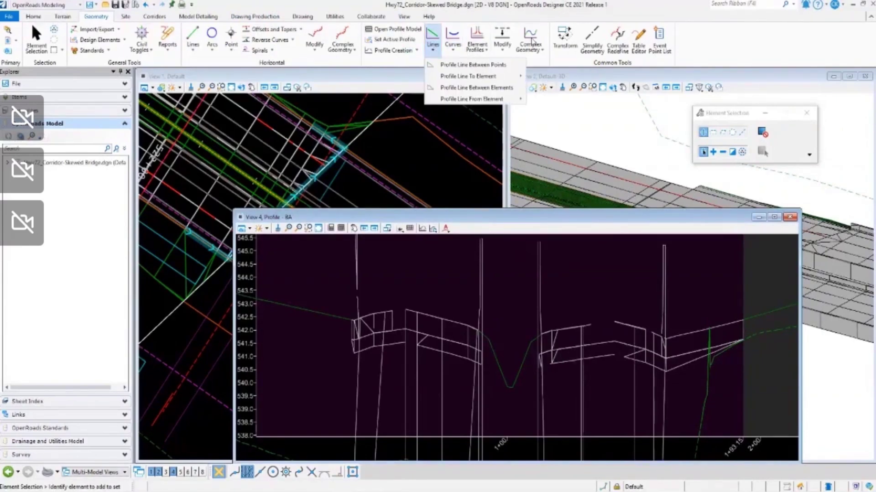
click(540, 50)
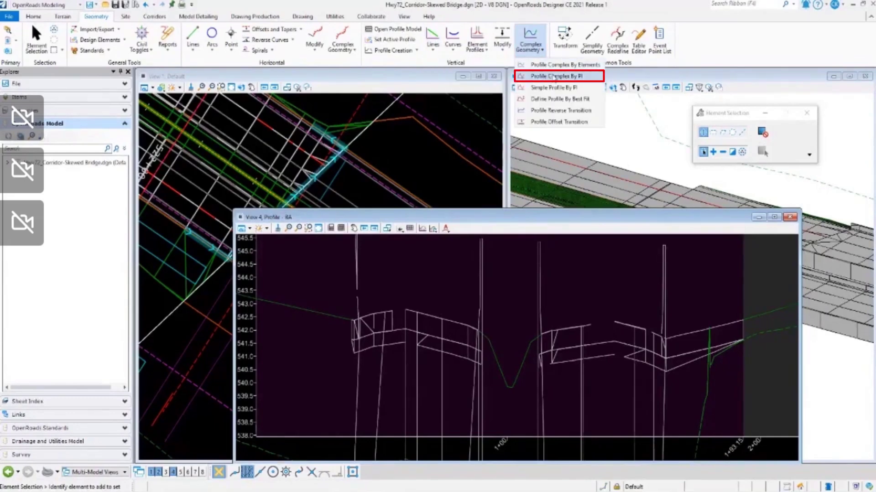
click(554, 76)
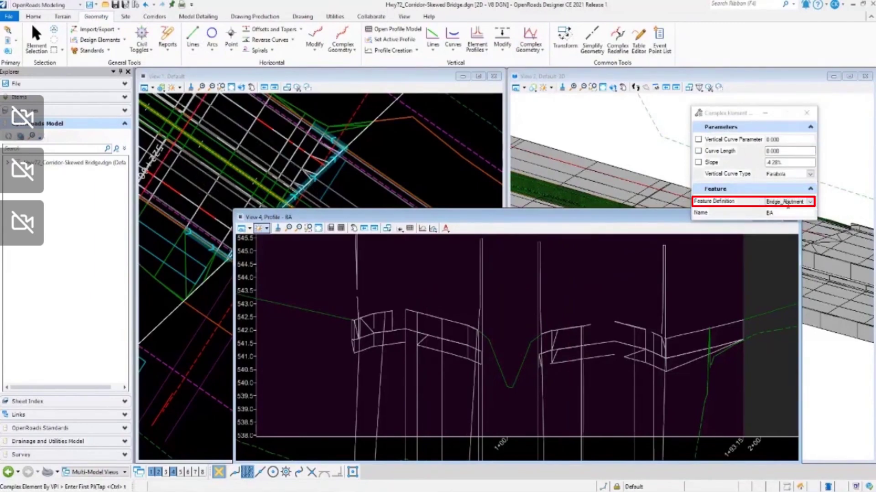
scroll(433, 322, down, 3)
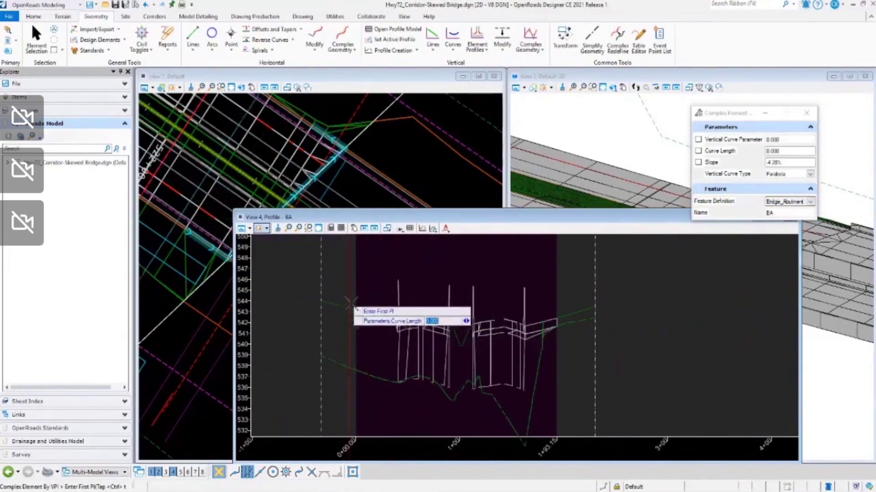
scroll(354, 296, up, 3)
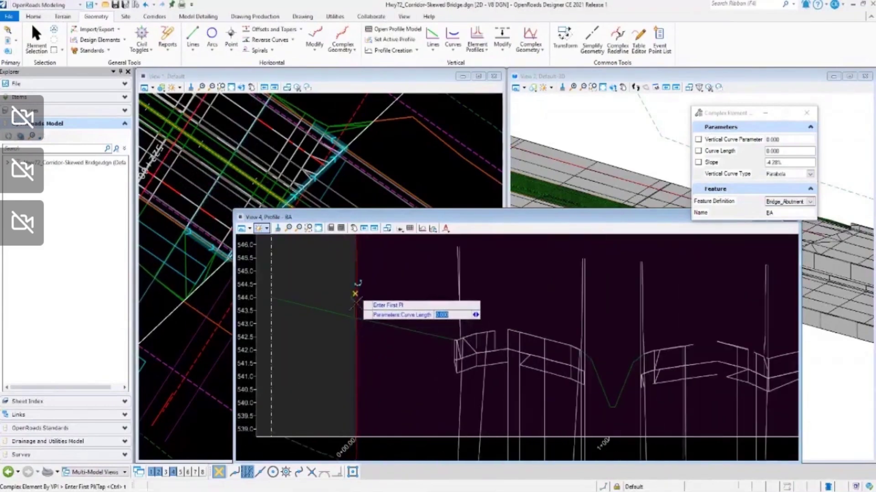
scroll(355, 314, down, 2)
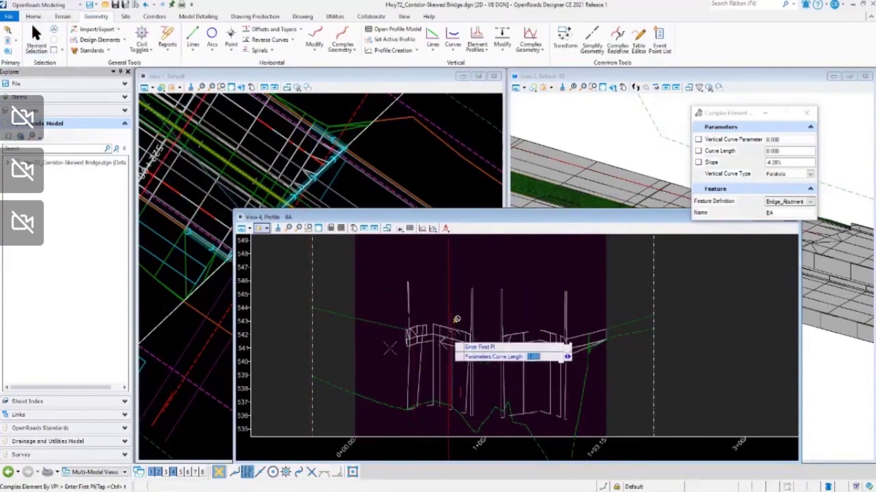
click(37, 39)
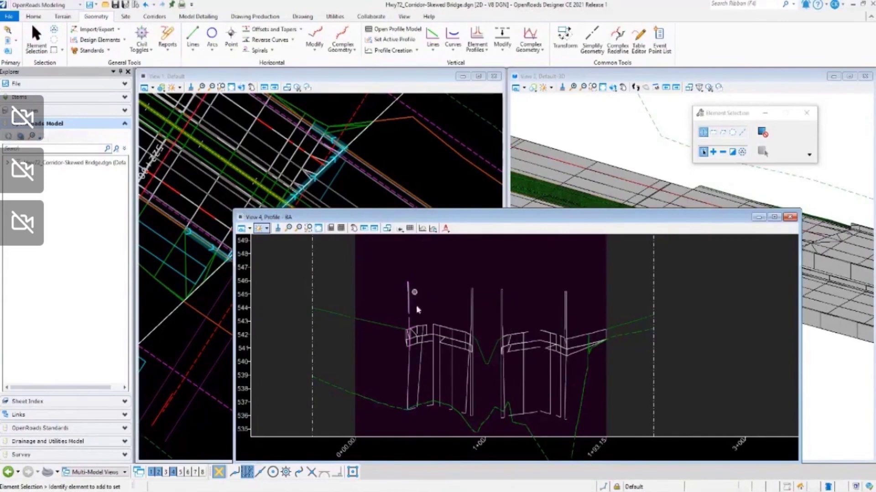
Step: Inspect the reference attached to the abutment profile model, including its file, model and orientation, and close the reference list
drag(518, 219, 515, 210)
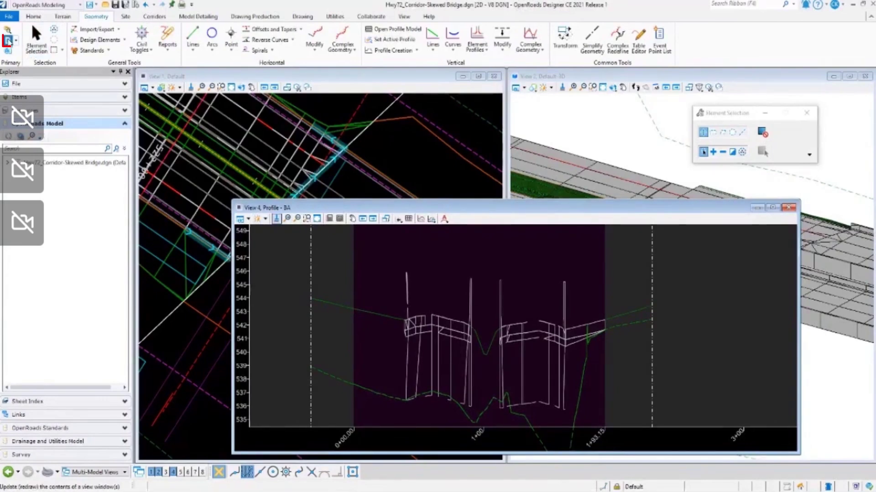
click(7, 41)
drag(387, 294, 499, 292)
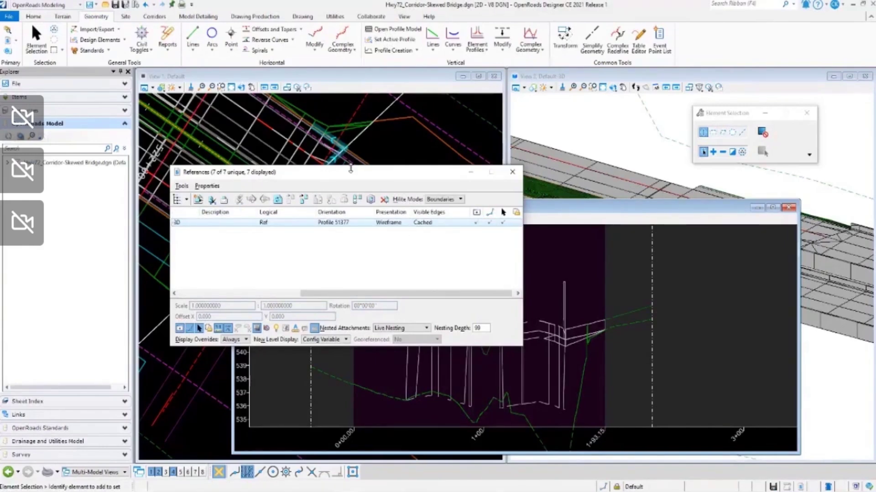
click(272, 294)
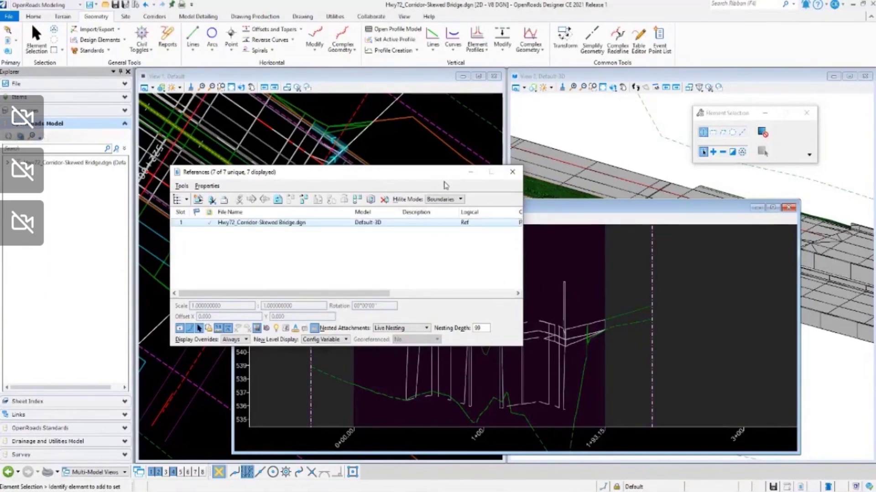
click(514, 174)
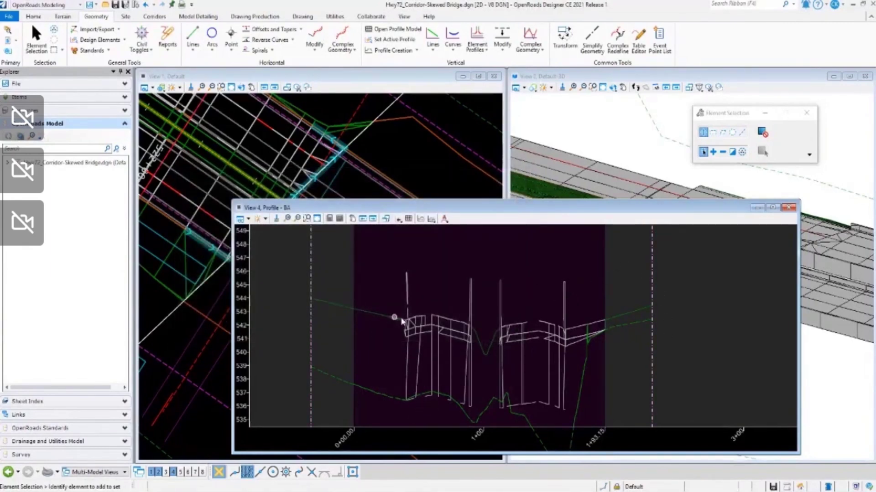
Step: Start a vertical profile by VPI in the abutment profile and place its first point at station 0+00 on the upper green line, about elevation 543.2
click(530, 44)
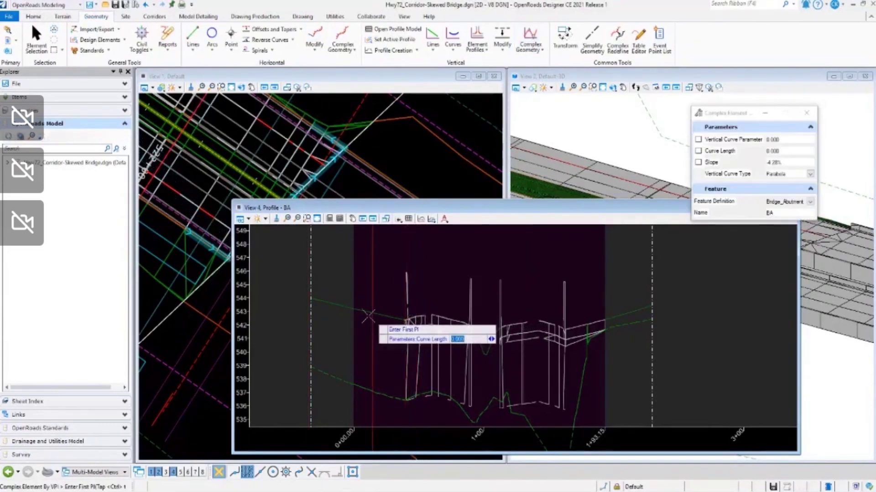
scroll(355, 310, up, 1)
scroll(354, 310, up, 2)
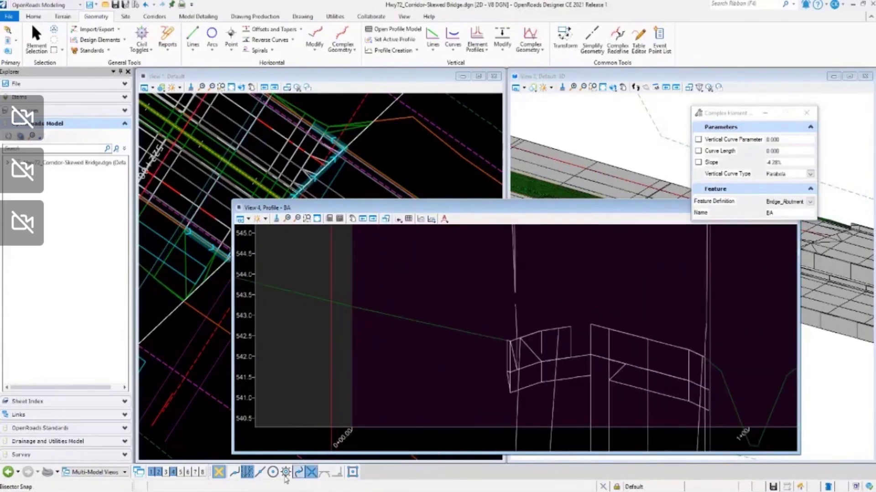
click(246, 472)
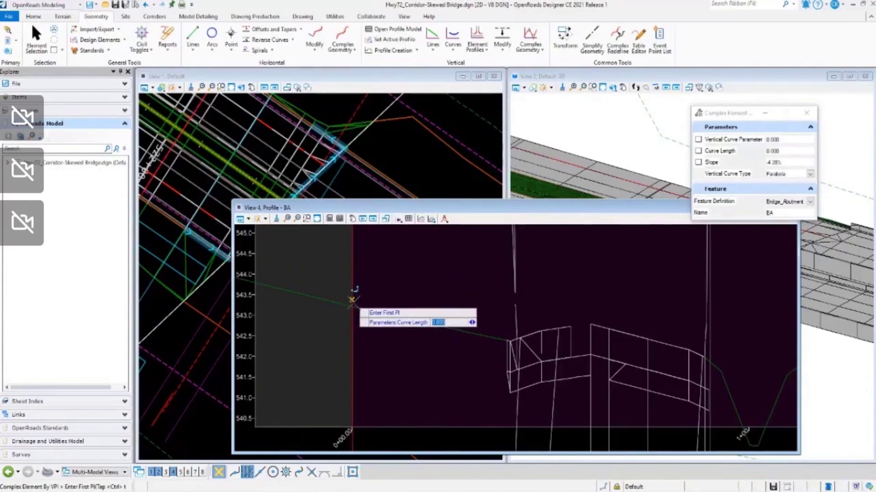
click(352, 306)
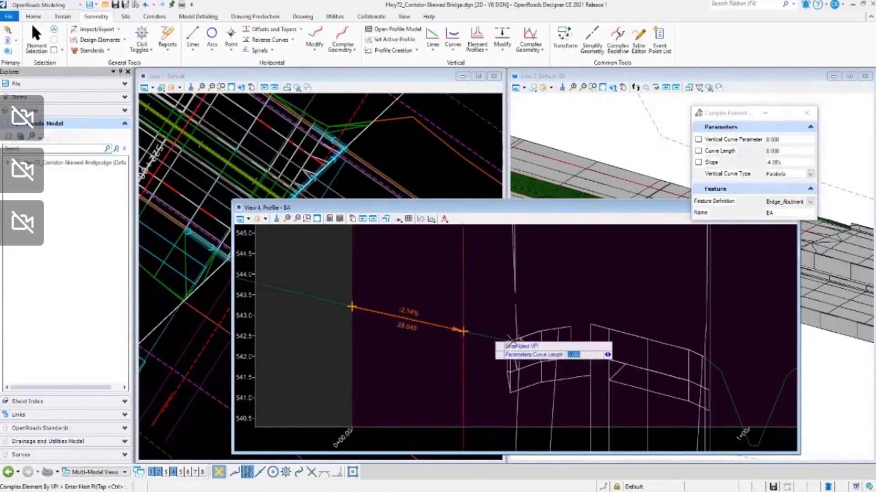
Step: Place the second VPI at the upper corner where the green line meets the first road edge, about 39.9 ft along the profile
scroll(520, 344, up, 1)
scroll(522, 346, up, 3)
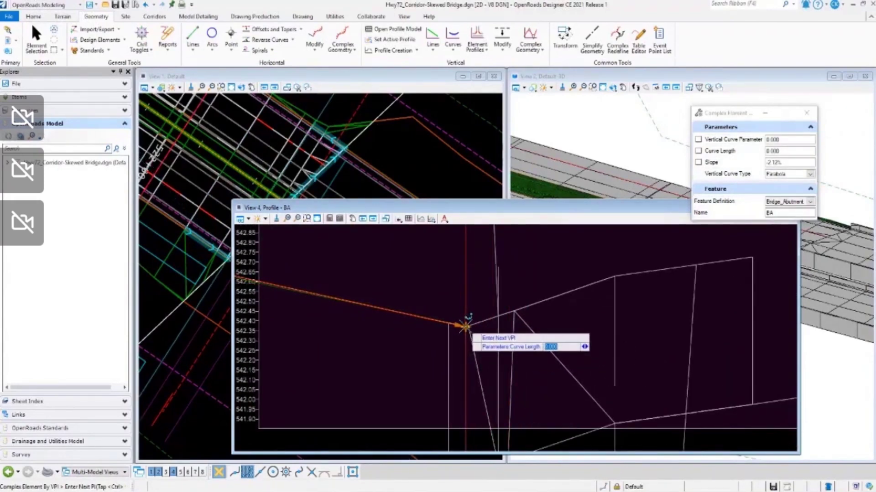
scroll(273, 314, down, 2)
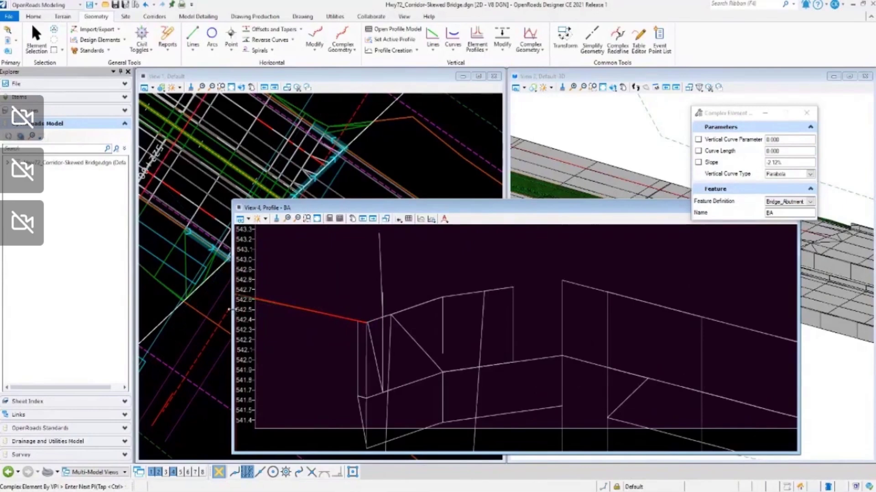
scroll(298, 308, down, 4)
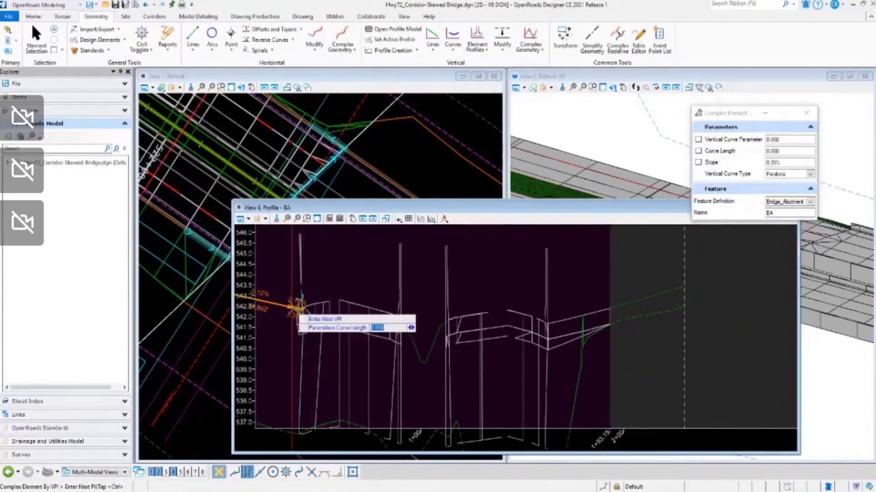
click(298, 308)
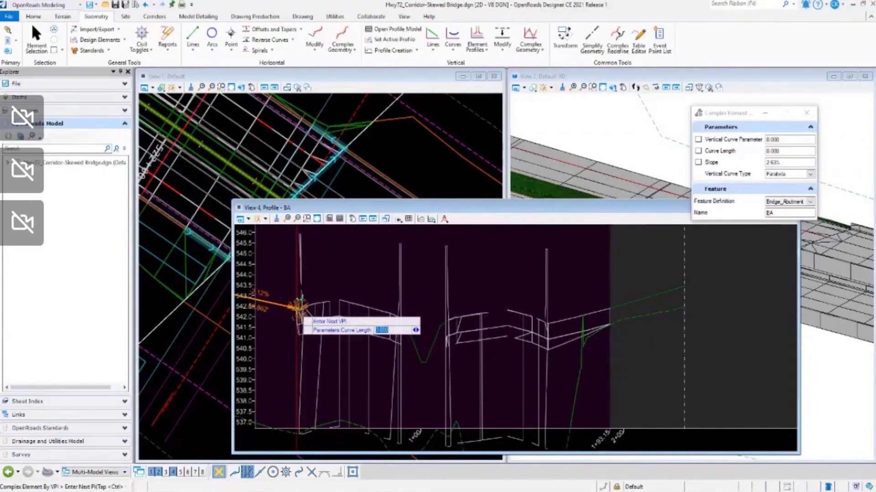
Step: Place the third VPI at the far road edge's top corner, about 122.9 ft further, and finish the profile at station 1+93.15
scroll(301, 309, up, 2)
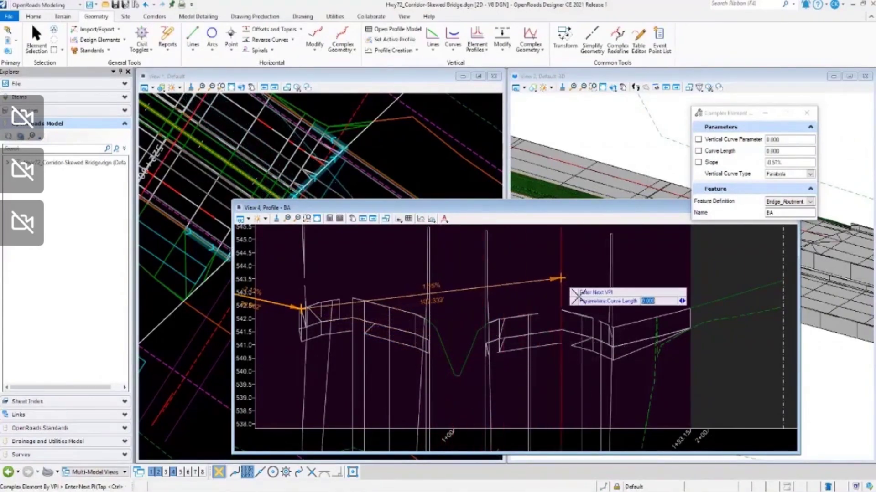
scroll(613, 326, up, 5)
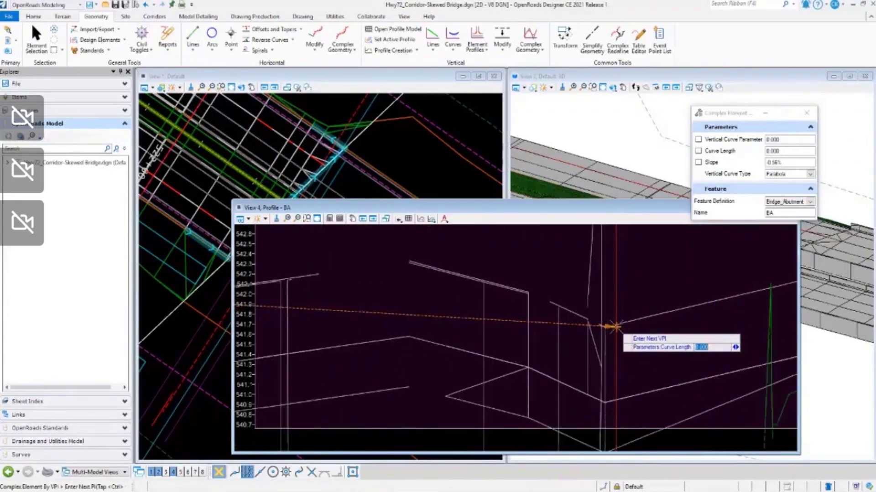
scroll(615, 327, up, 1)
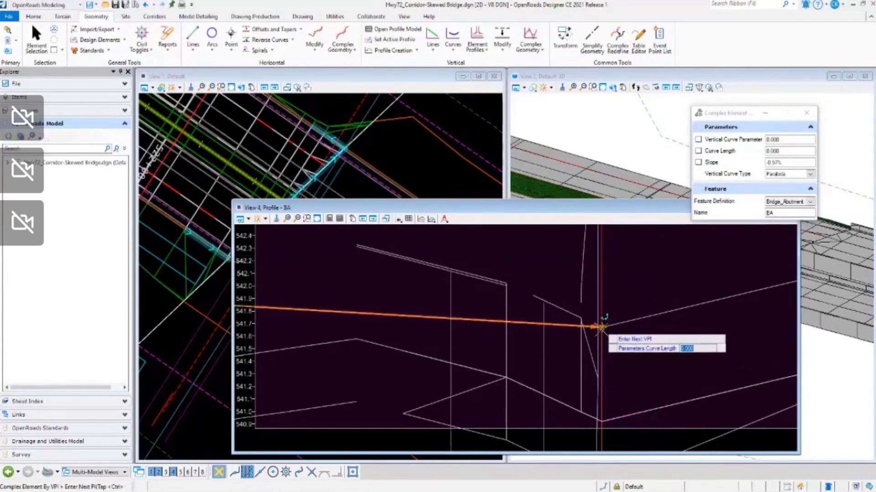
click(601, 327)
scroll(478, 346, down, 4)
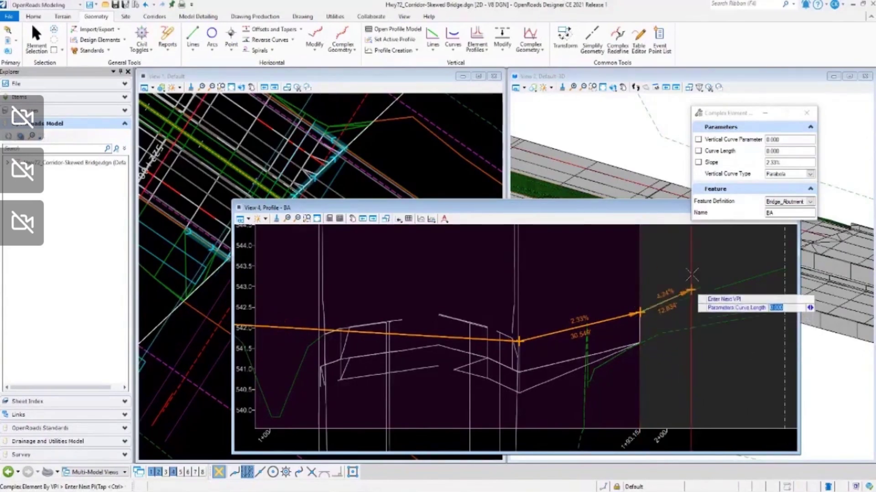
click(645, 267)
key(Escape)
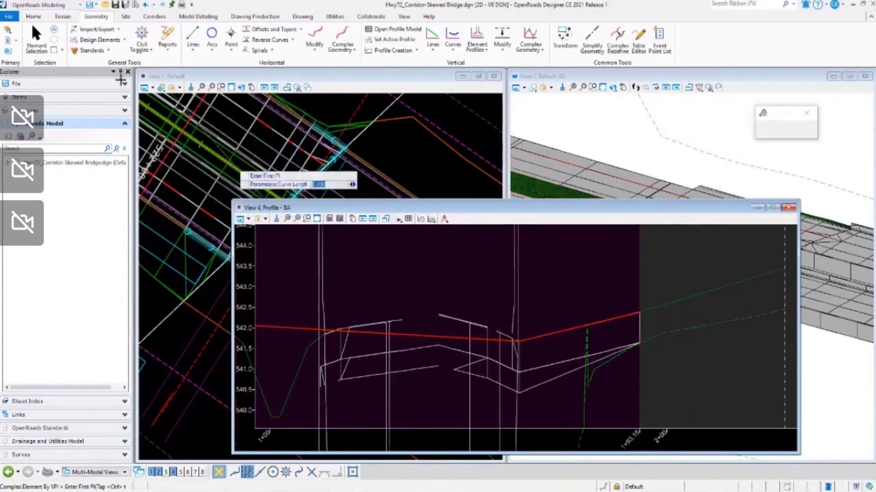
Step: Set the new vertical profile as the abutment line's active profile and inspect the skewed road end in 3D
scroll(452, 357, down, 7)
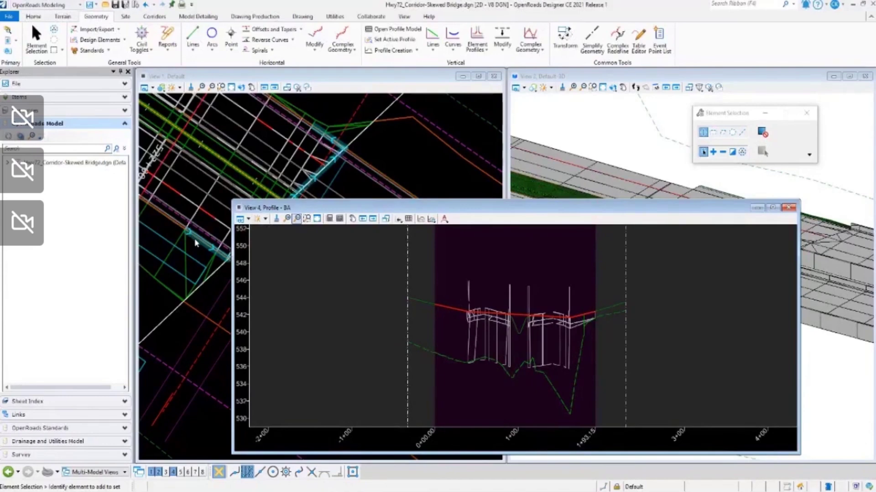
drag(341, 210, 406, 223)
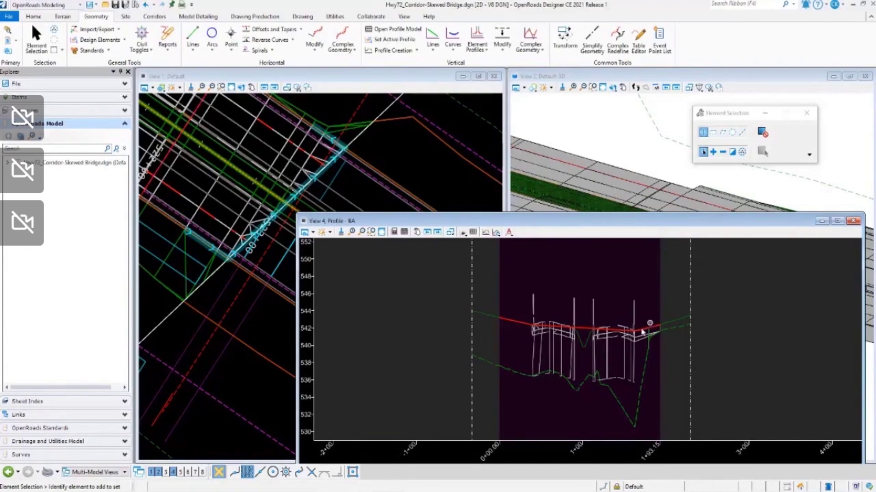
click(584, 328)
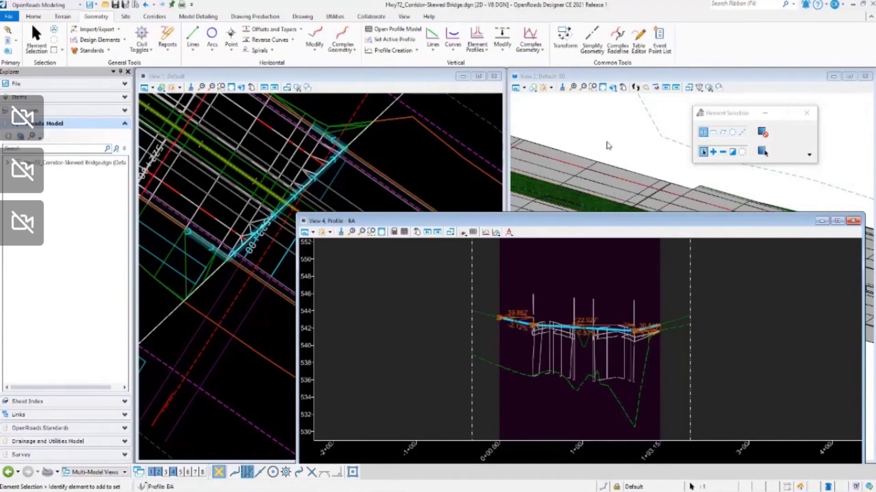
scroll(608, 146, up, 5)
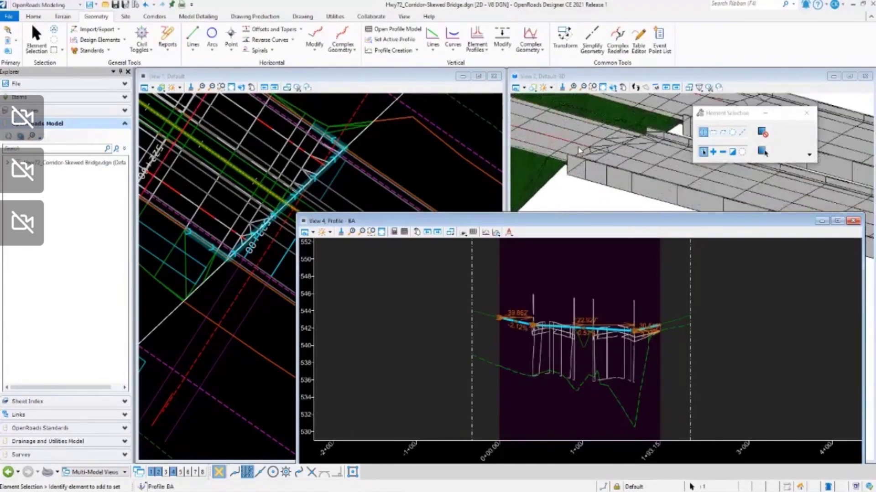
scroll(579, 150, up, 4)
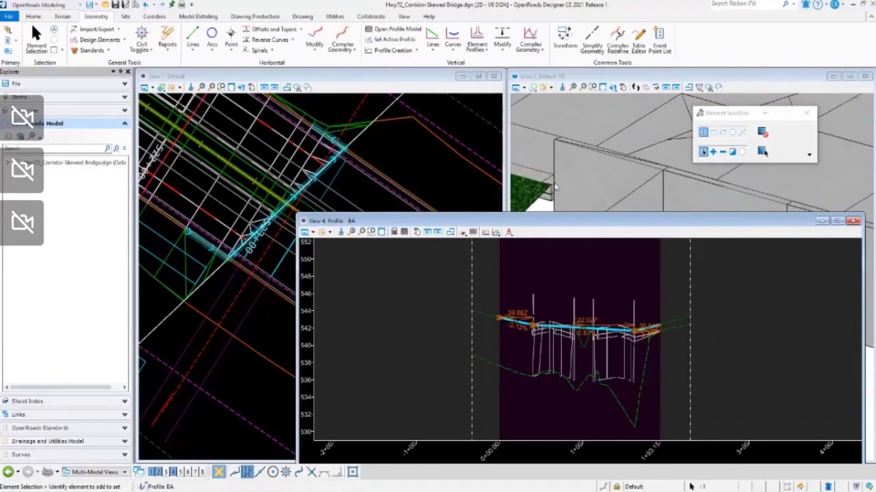
scroll(636, 159, up, 1)
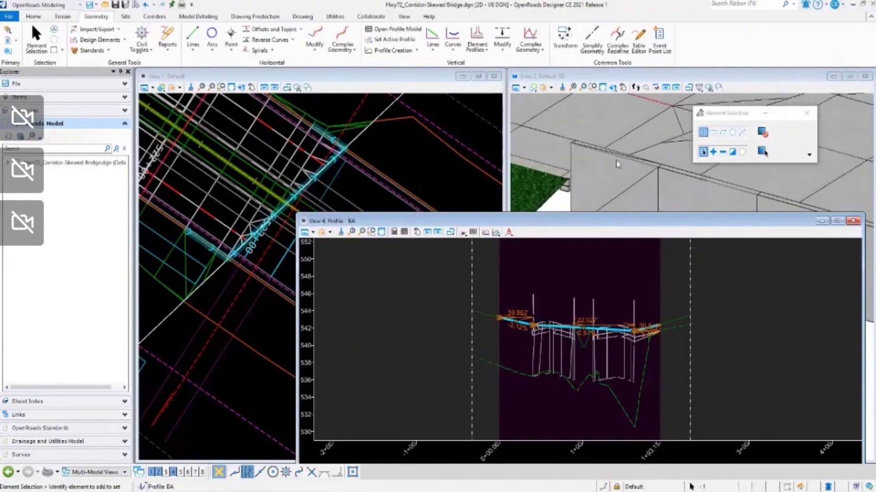
scroll(609, 342, up, 2)
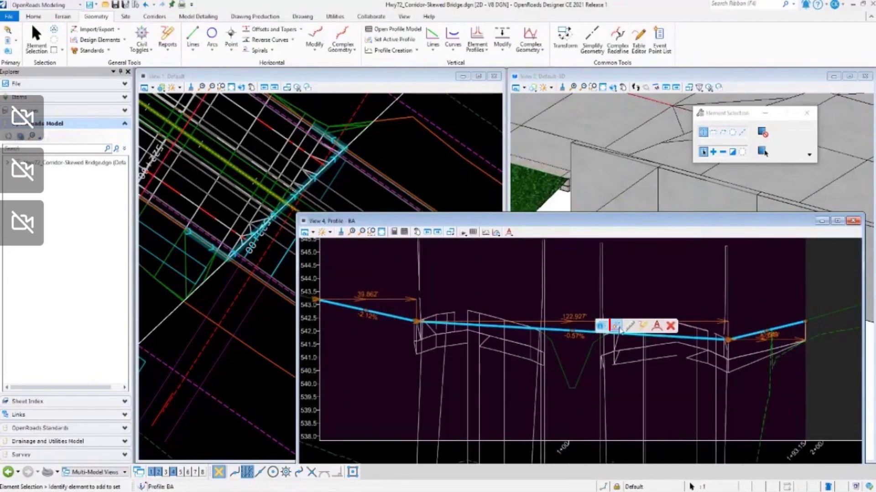
click(617, 328)
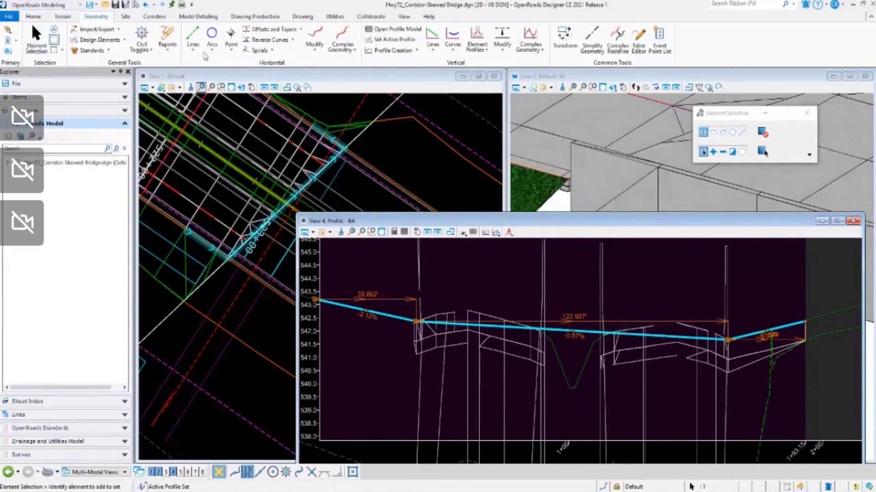
click(560, 178)
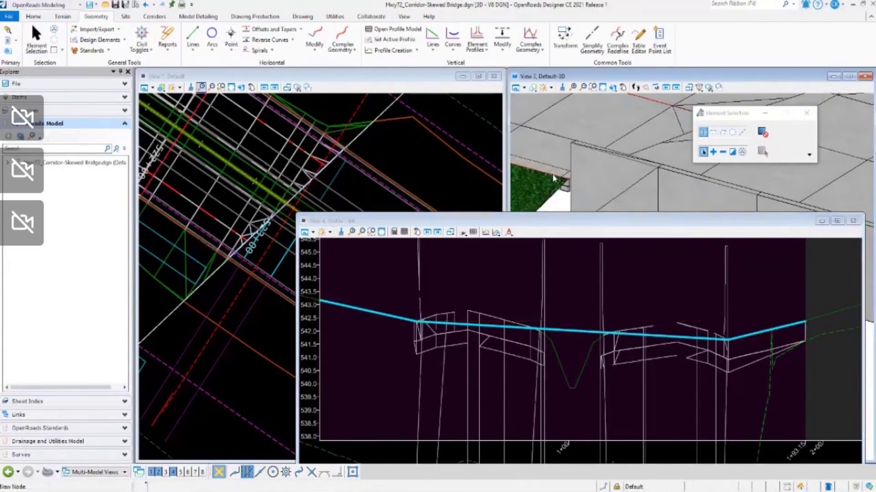
scroll(548, 178, down, 5)
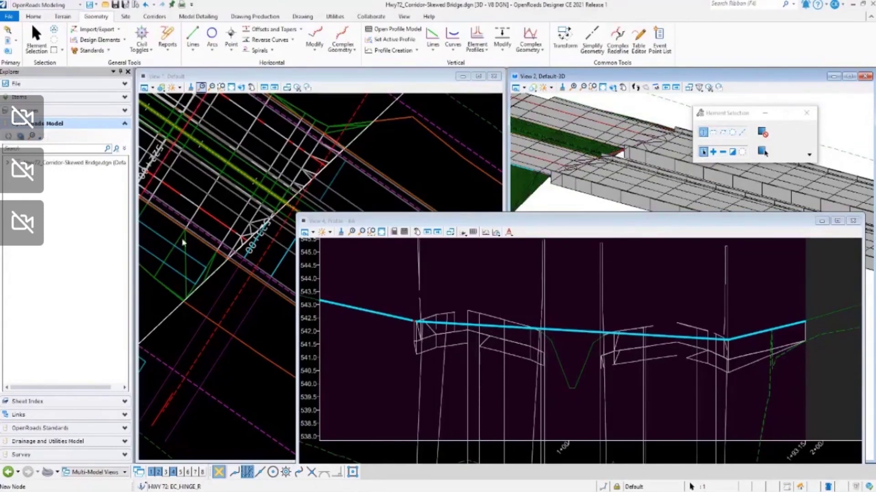
Step: Start Apply Linear Template and choose the Fill 2:1 template from the Fill end conditions
click(197, 17)
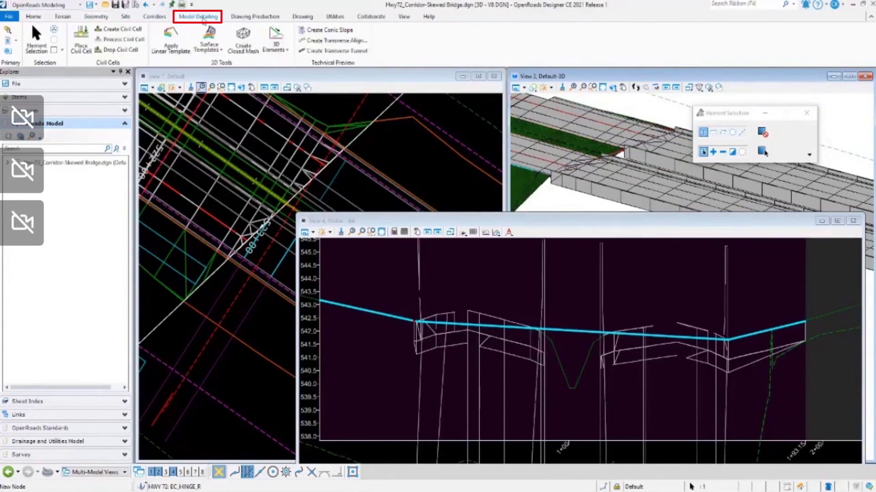
click(171, 46)
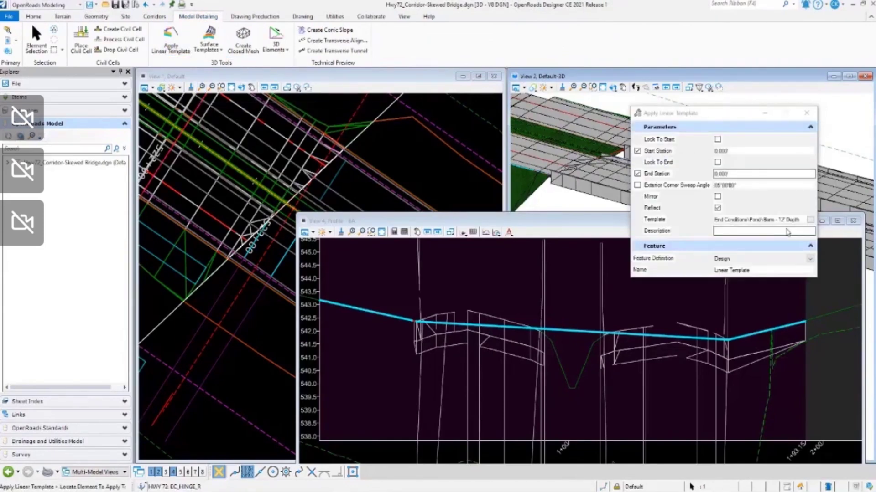
click(810, 220)
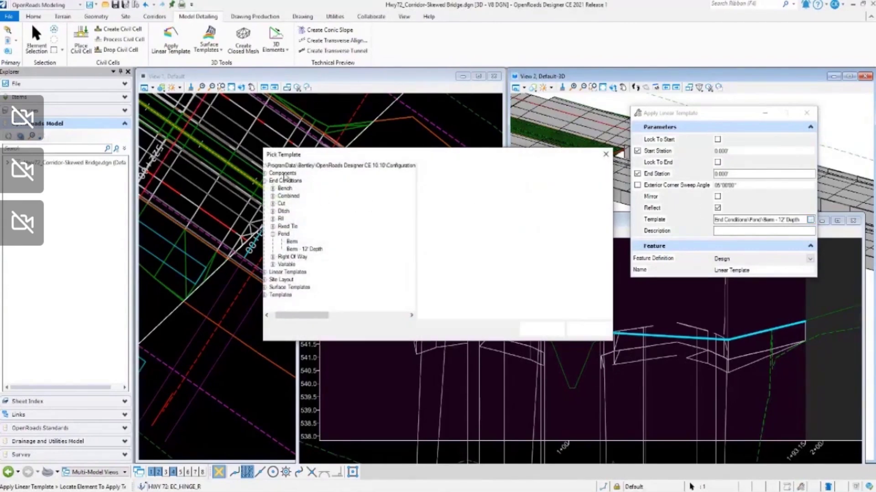
click(273, 219)
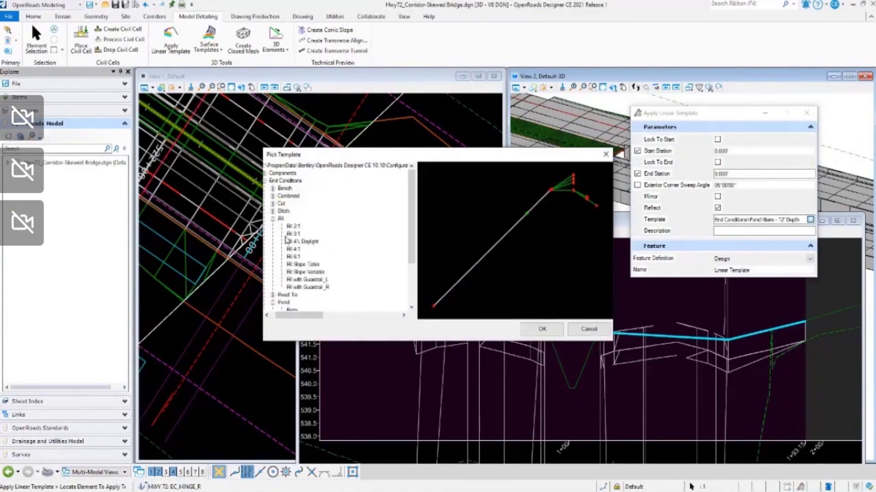
click(293, 227)
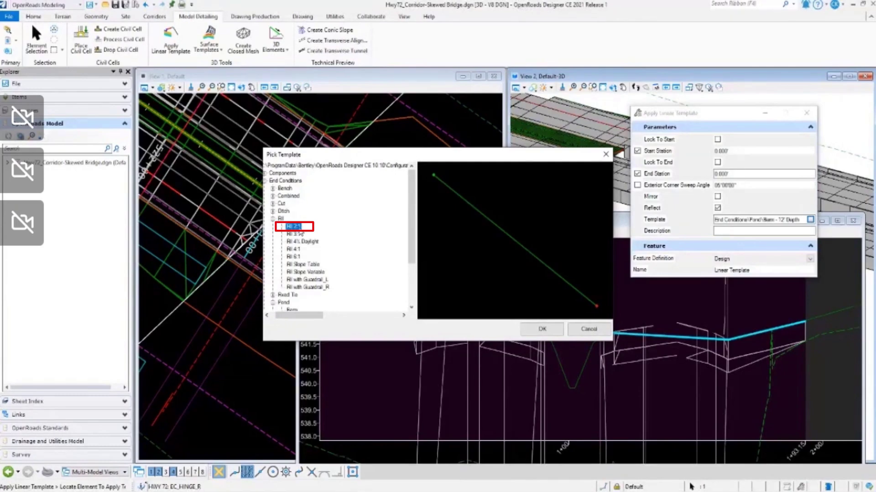
click(543, 329)
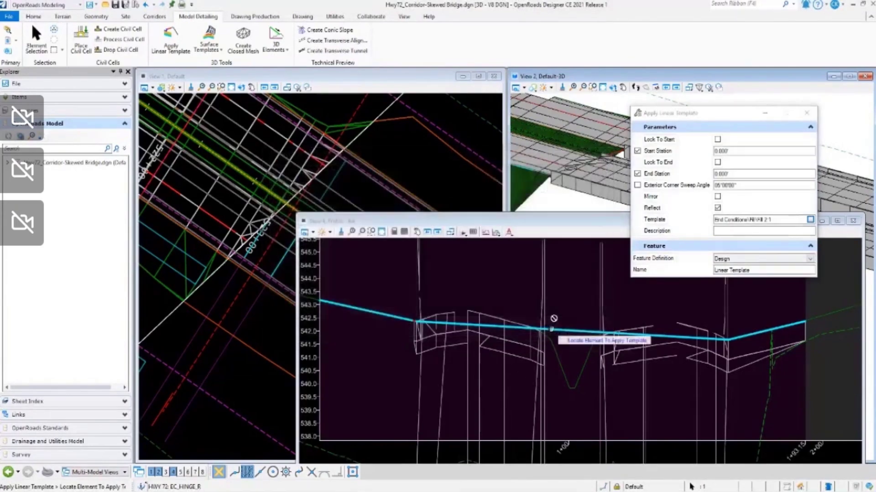
Step: Pick the abutment line at the skewed road end as the element for the linear template and accept Fill 2:1
scroll(242, 263, up, 2)
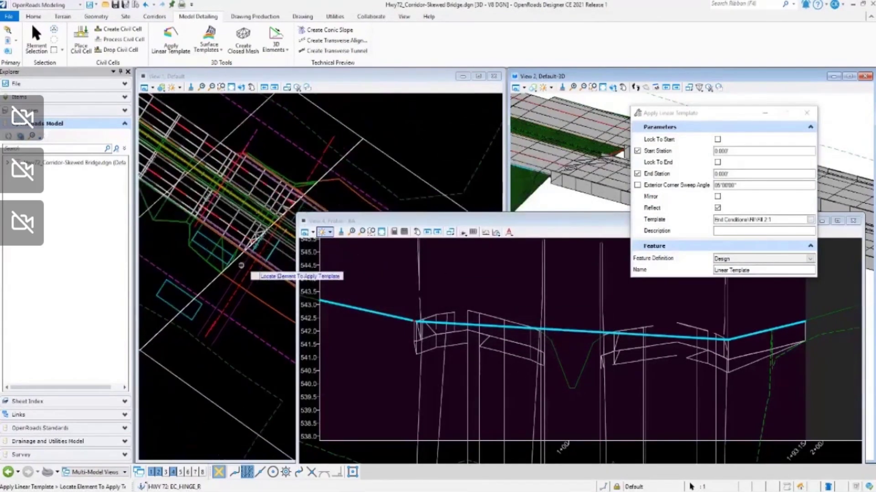
scroll(239, 236, up, 3)
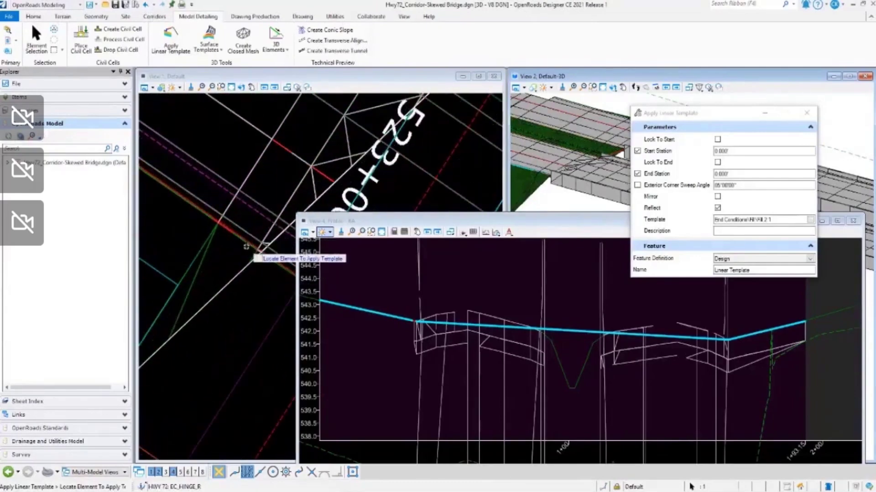
scroll(238, 237, up, 2)
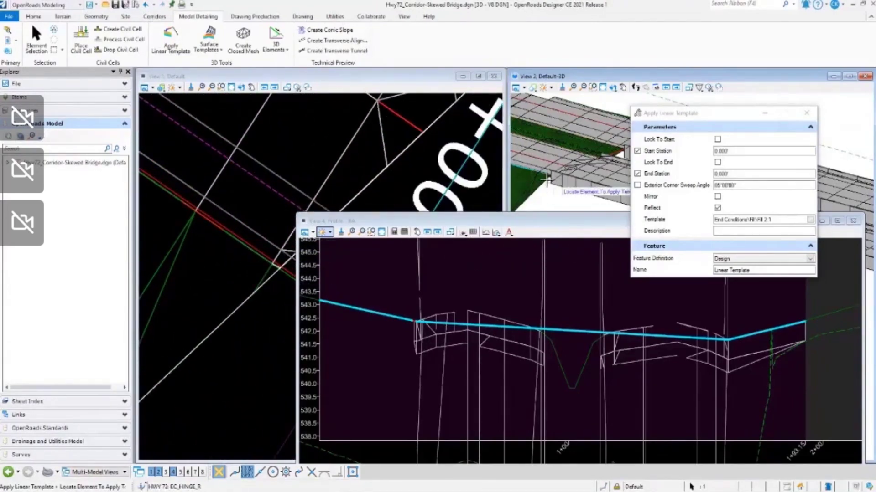
scroll(605, 155, up, 4)
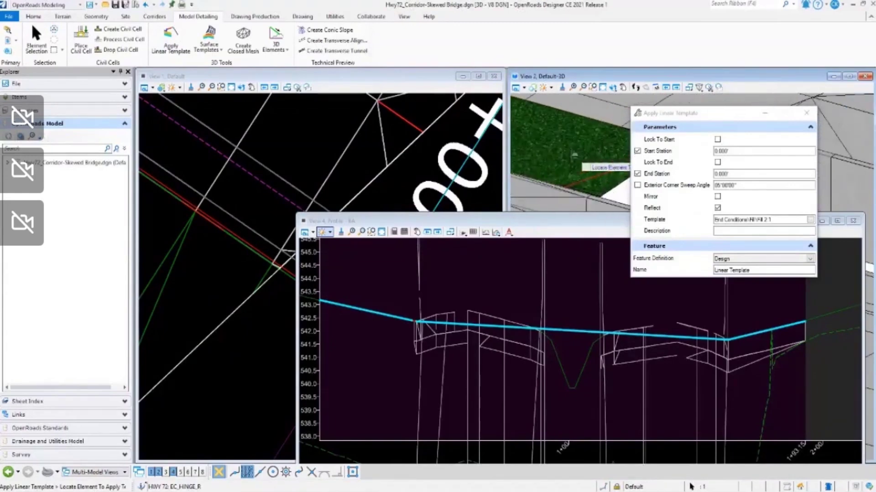
click(592, 177)
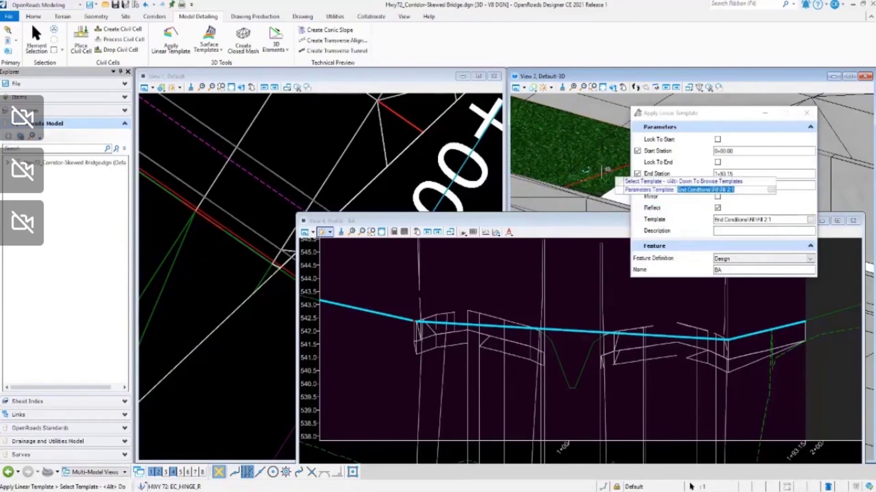
click(230, 288)
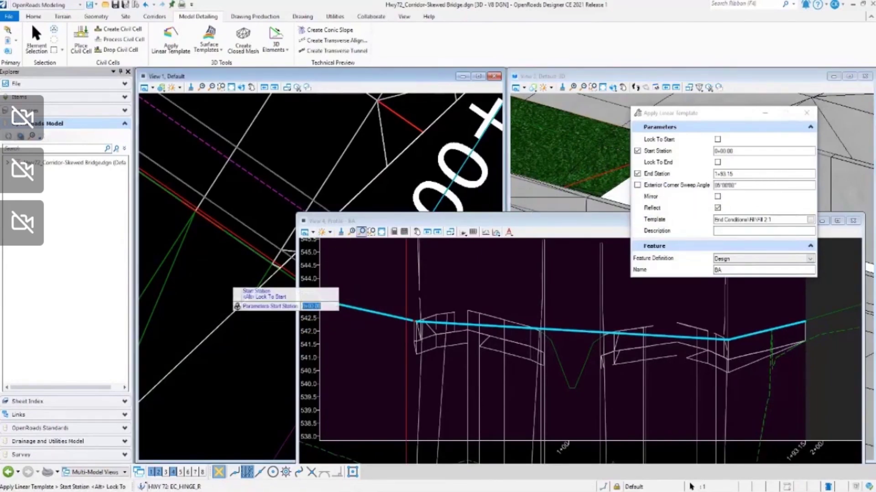
Step: Lock the linear template to the abutment line's start and end, covering stations 0+00.00 to 1+93.15
scroll(249, 206, down, 5)
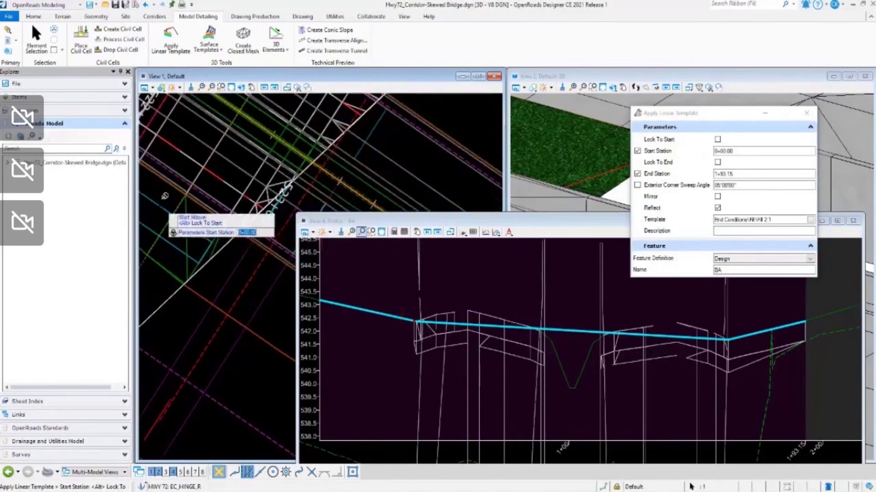
scroll(219, 214, down, 3)
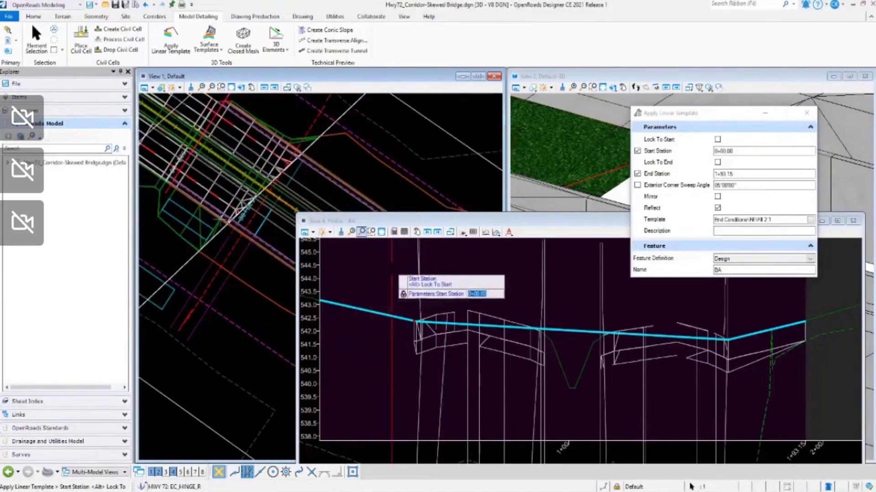
scroll(391, 270, down, 3)
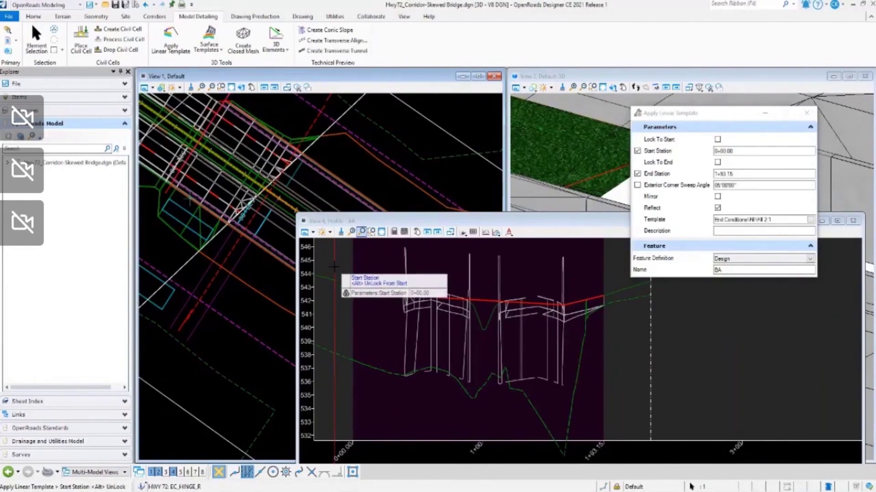
key(alt)
key(alt)
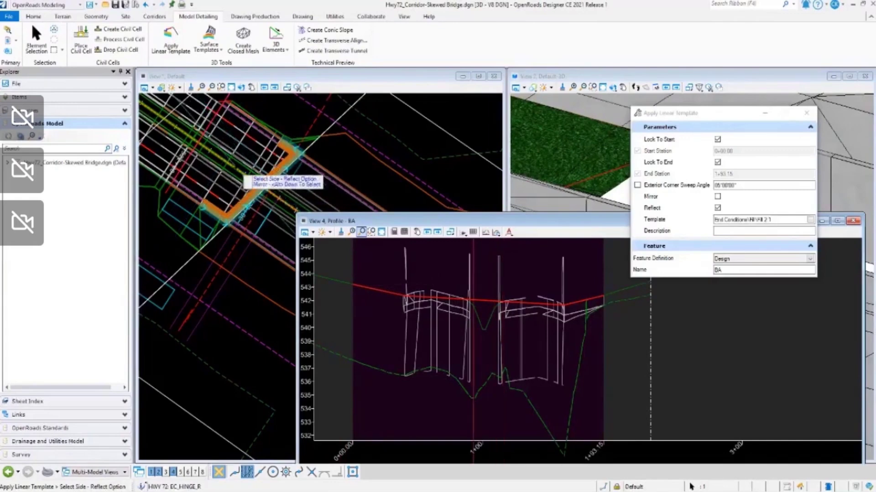
Step: Place the fill on the outer, bridge-facing side of the abutment line without mirroring, leaving the description blank
key(alt)
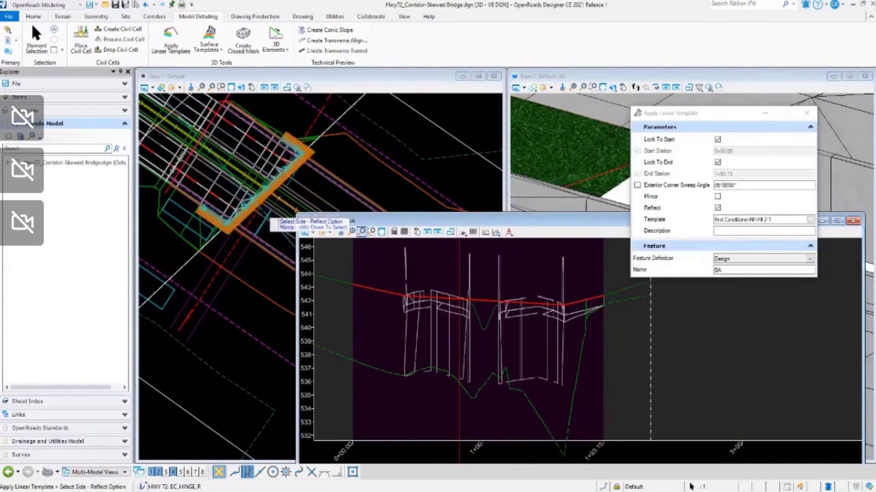
click(278, 241)
key(Return)
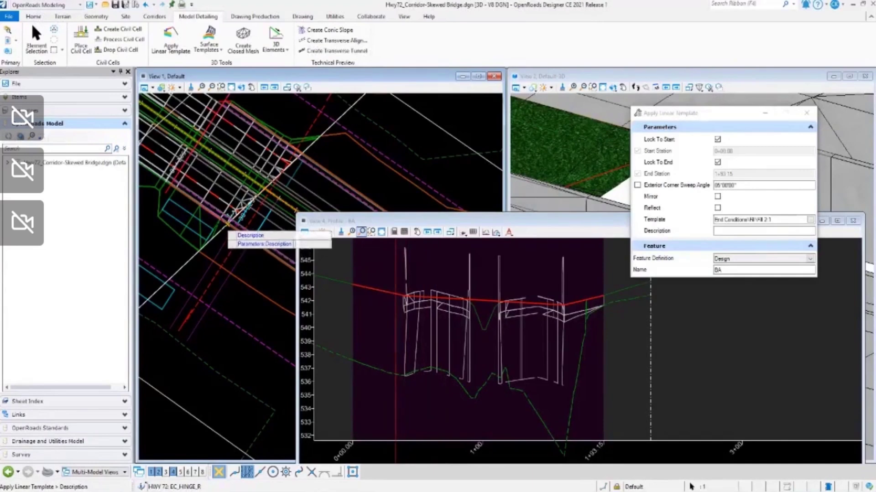
key(Return)
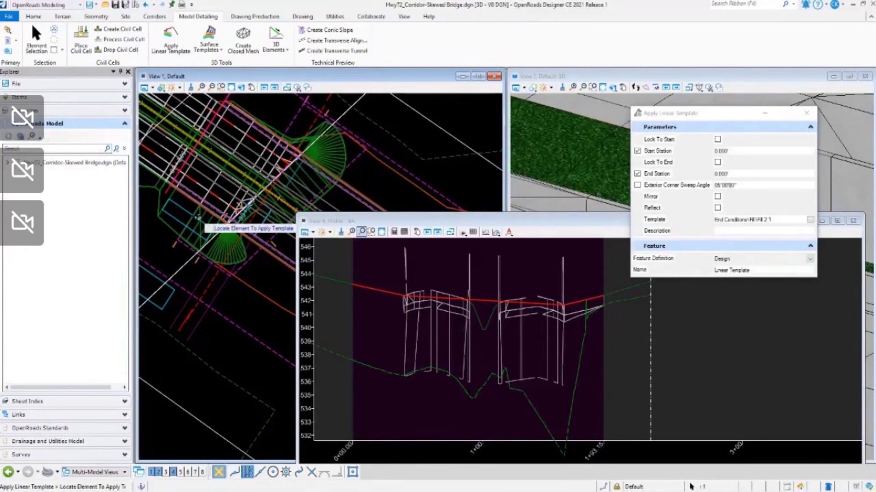
Step: Select the new linear template in plan and examine how its fan-shaped fill corners meet the road edge
click(38, 44)
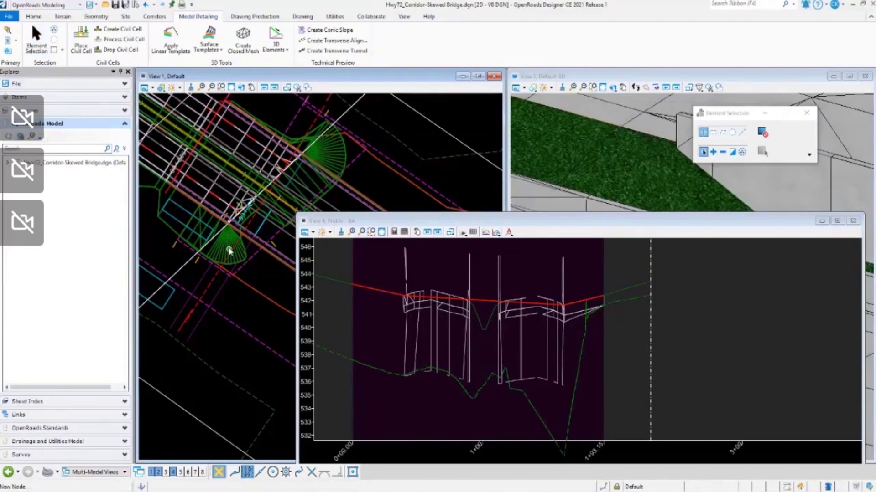
click(218, 227)
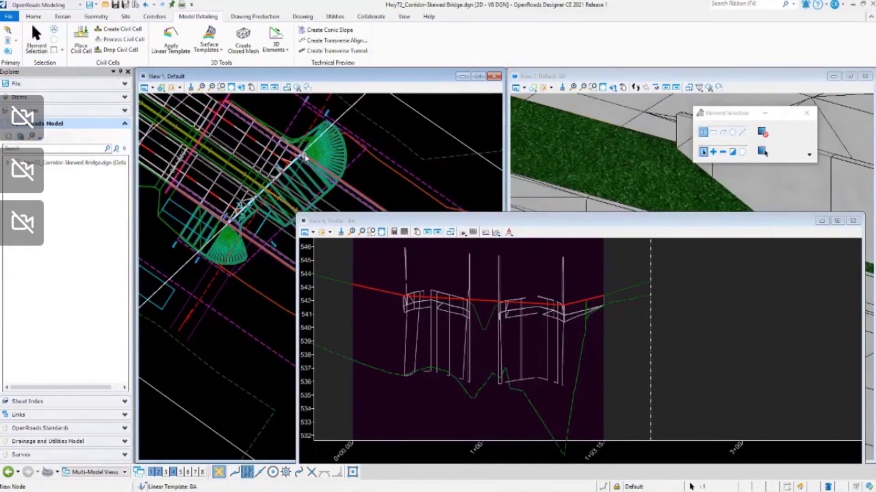
scroll(285, 142, up, 2)
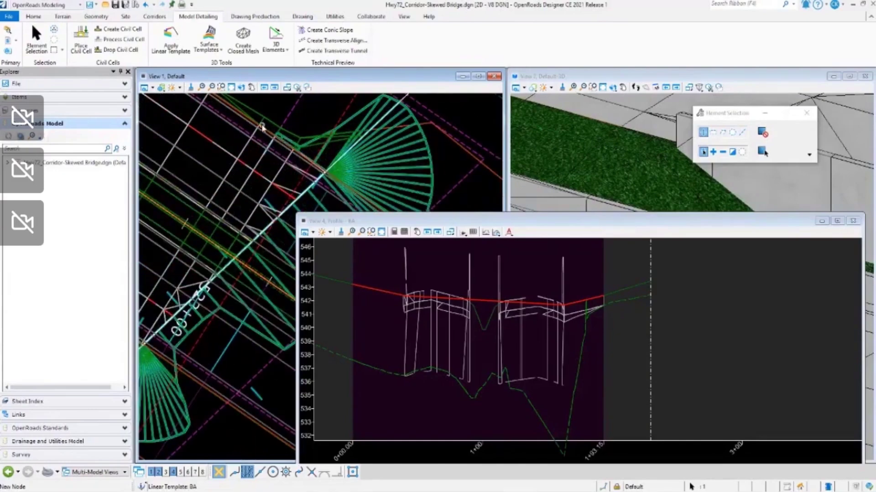
scroll(263, 127, up, 2)
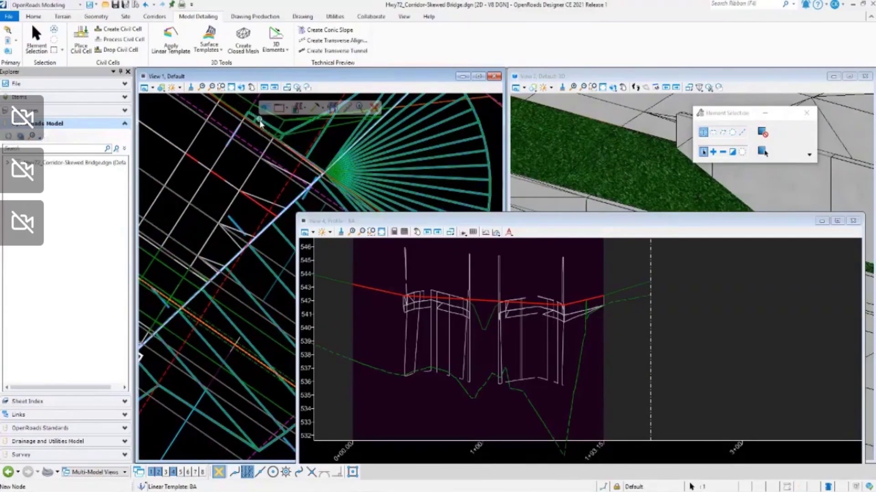
scroll(337, 182, down, 2)
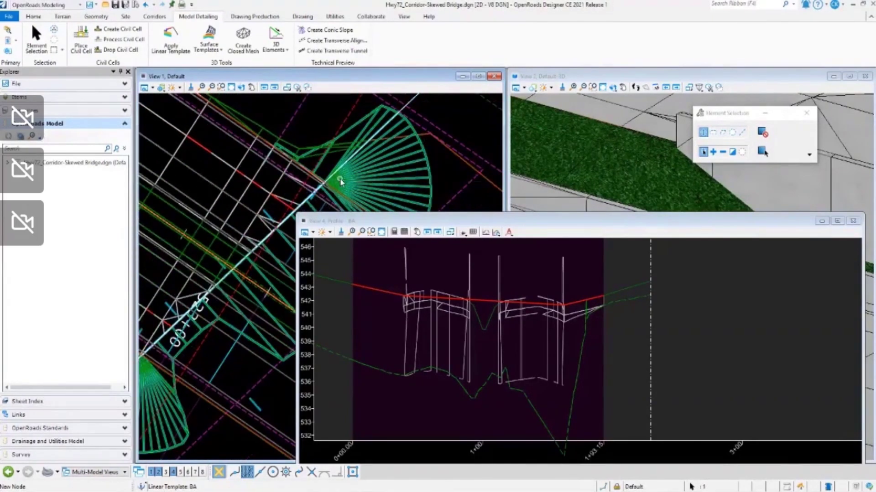
scroll(313, 155, up, 1)
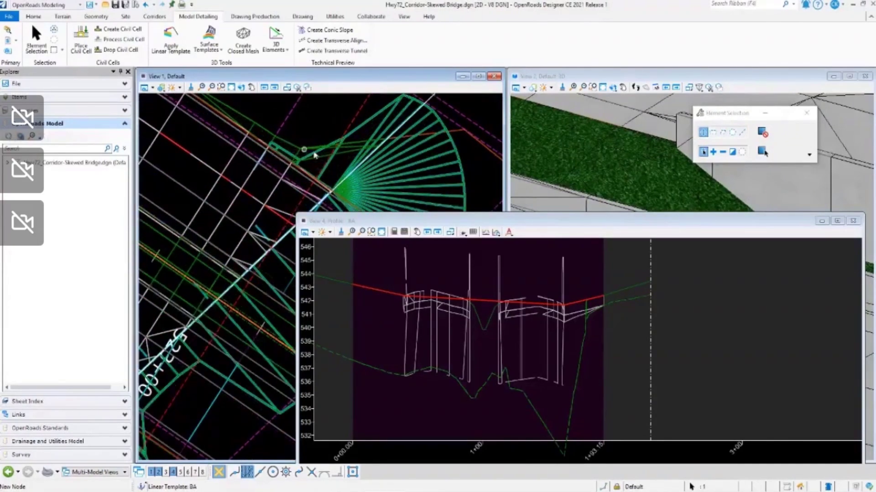
click(272, 140)
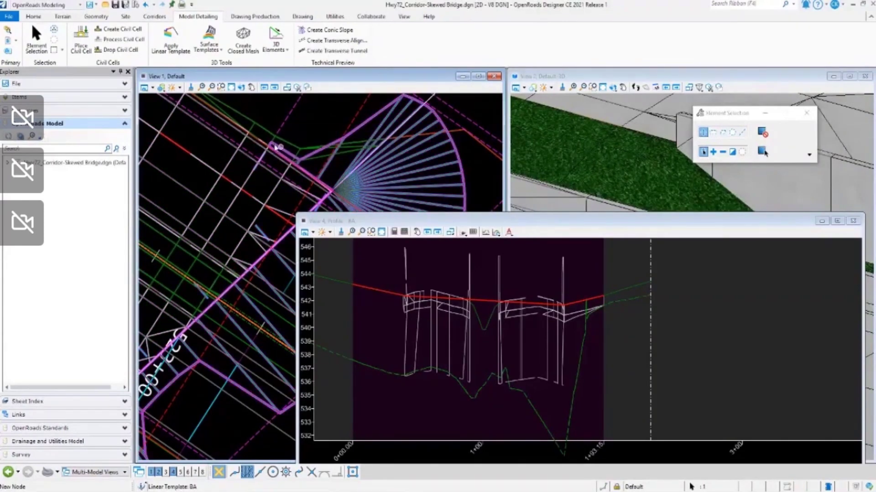
mouse_move(266, 133)
Step: Examine the abutment fill slopes in 3D and compare them in plan with the Highway 72 corridor's side slopes
scroll(320, 151, down, 5)
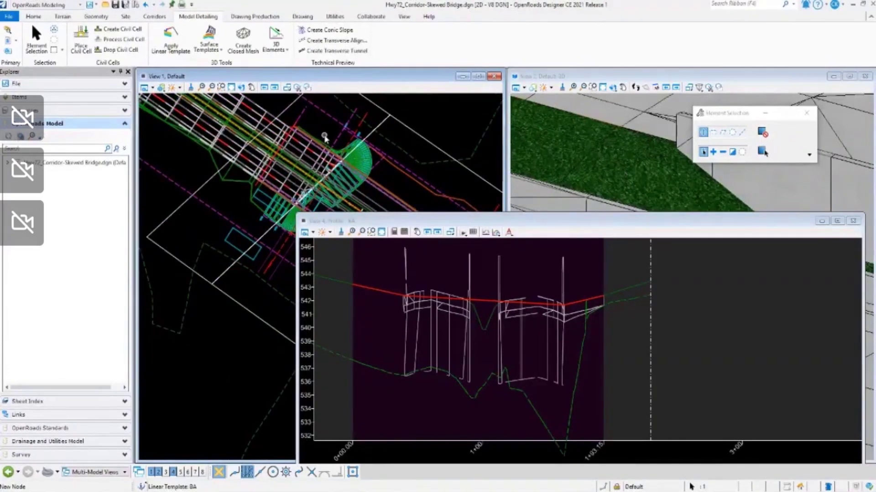
scroll(595, 132, down, 3)
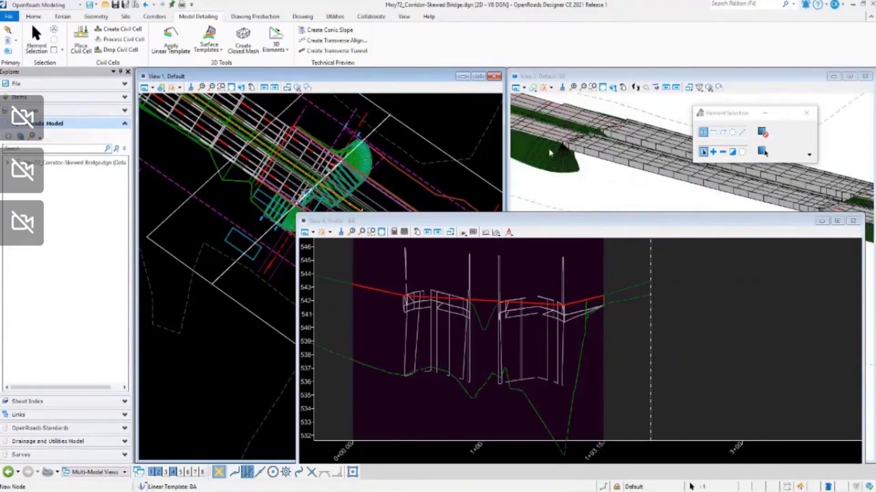
scroll(552, 164, up, 5)
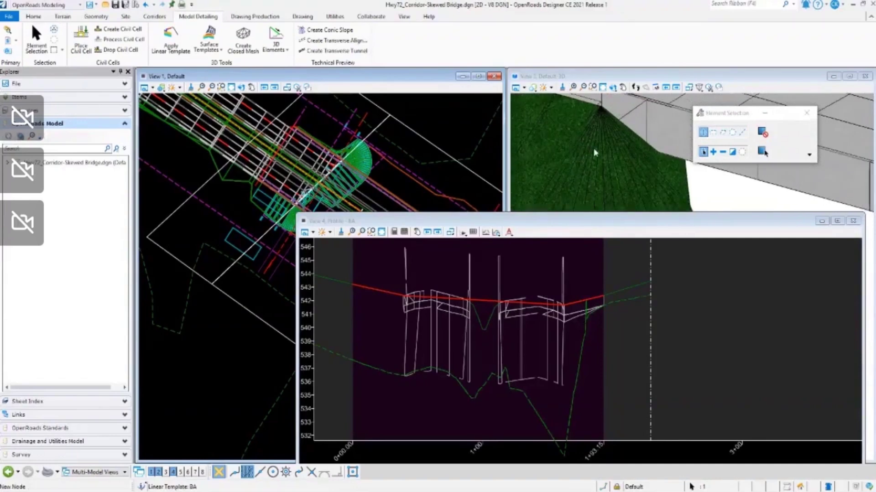
scroll(569, 137, down, 2)
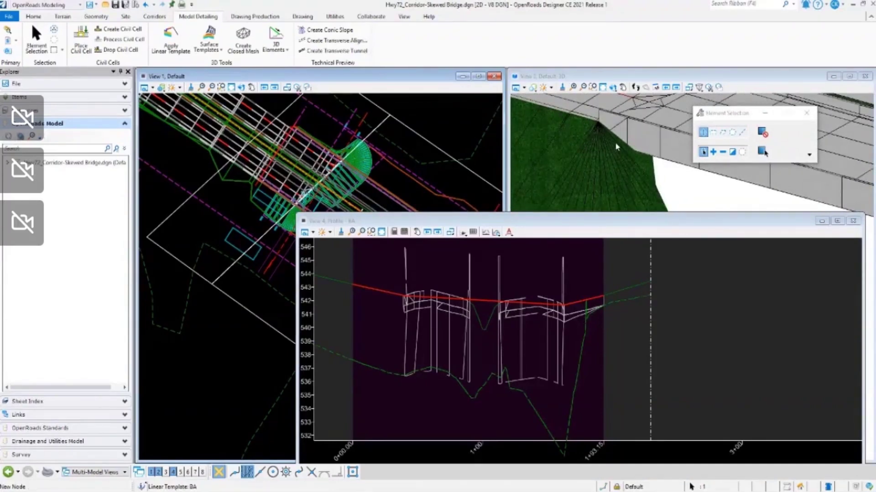
scroll(640, 144, down, 2)
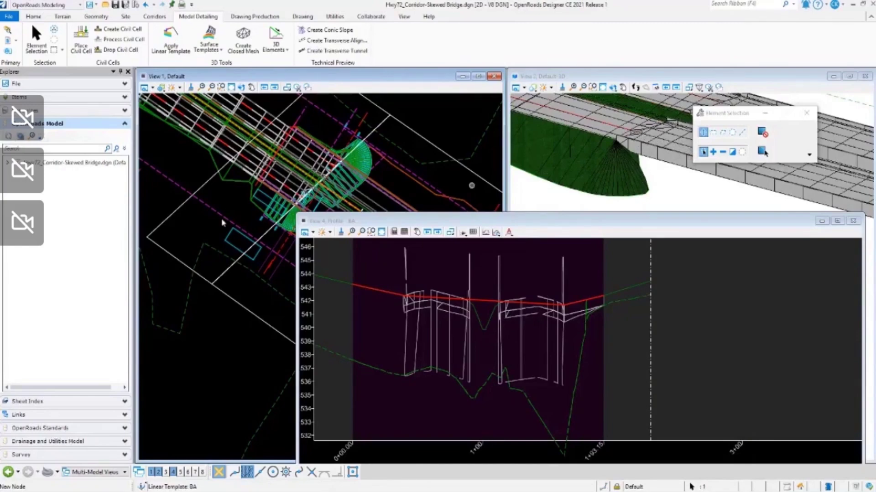
scroll(345, 188, up, 2)
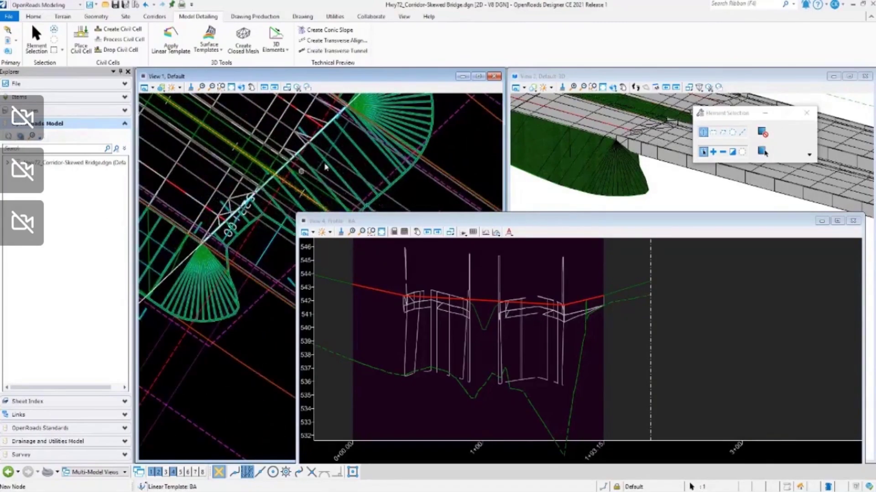
mouse_move(338, 160)
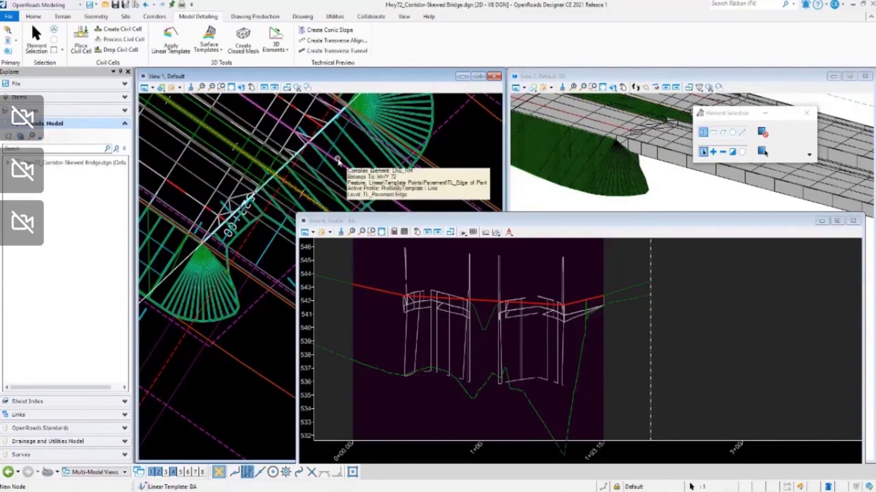
scroll(380, 181, down, 2)
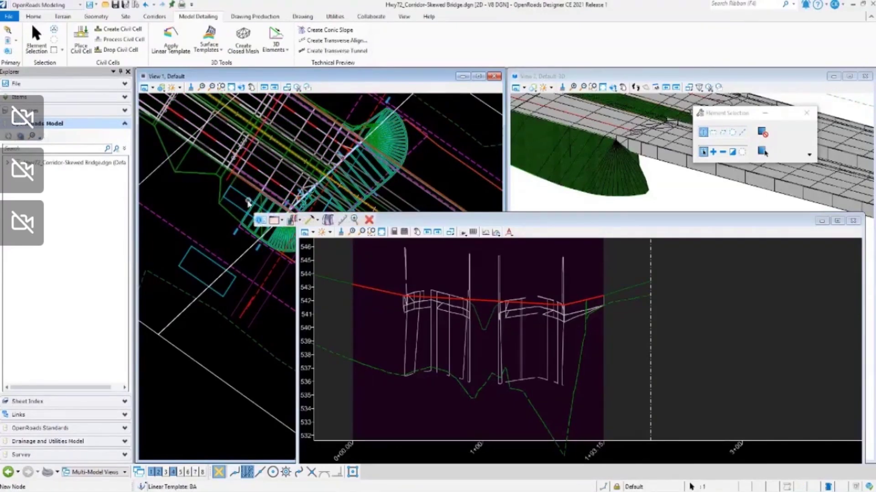
click(258, 210)
scroll(270, 203, up, 4)
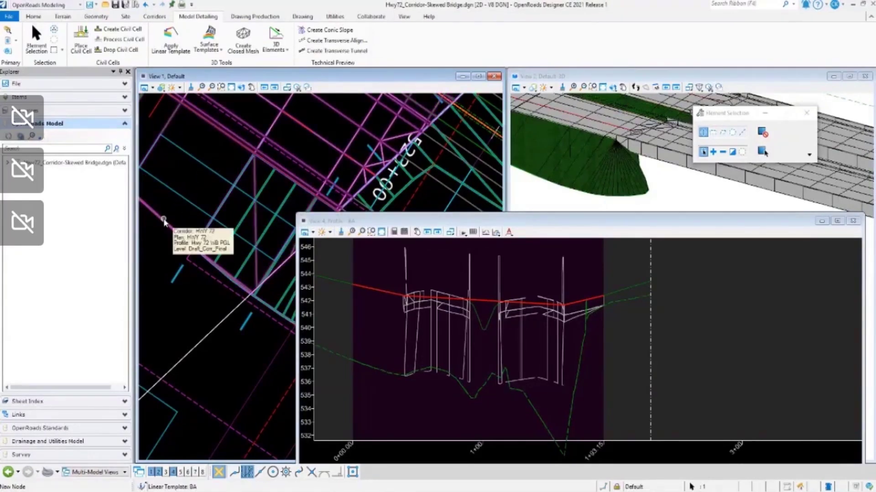
Step: Add the abutment's 2:1 fill linear template as the clipping reference for the Highway 72 corridor
scroll(179, 217, down, 3)
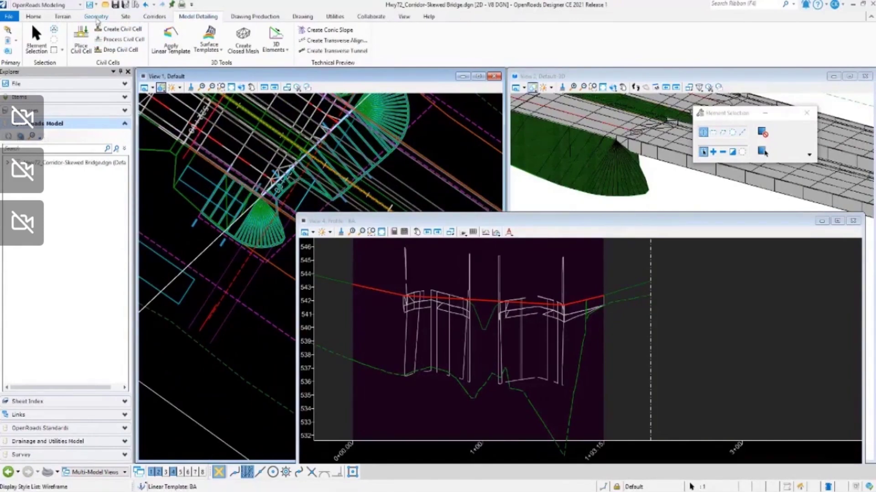
click(147, 17)
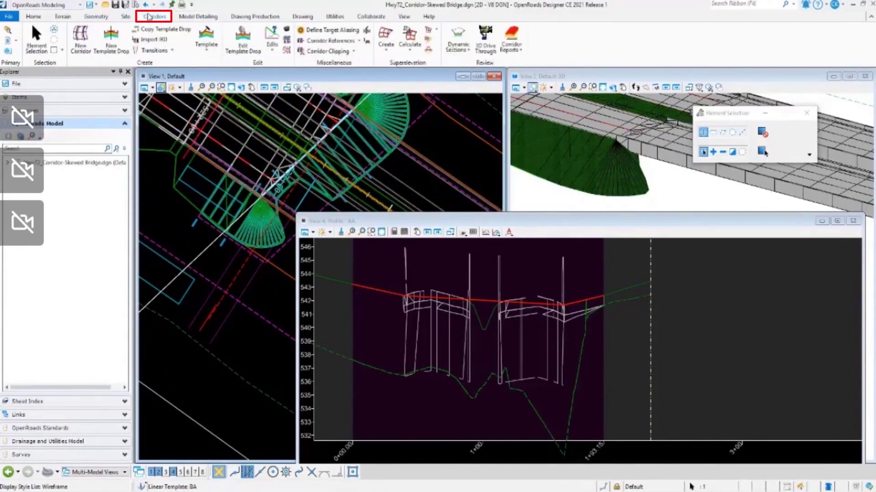
click(326, 51)
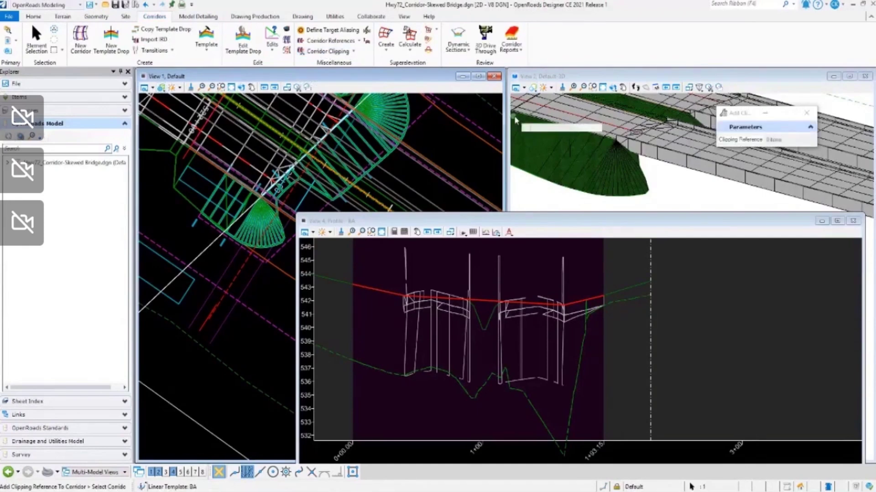
click(208, 157)
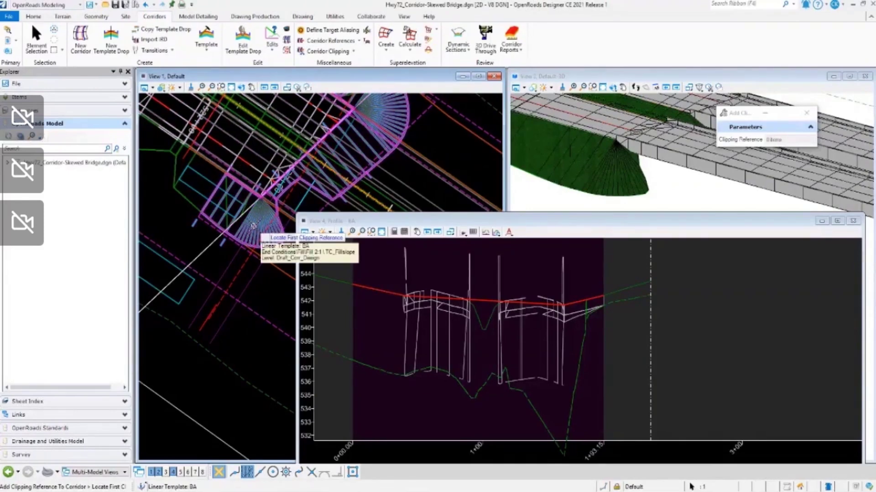
click(254, 226)
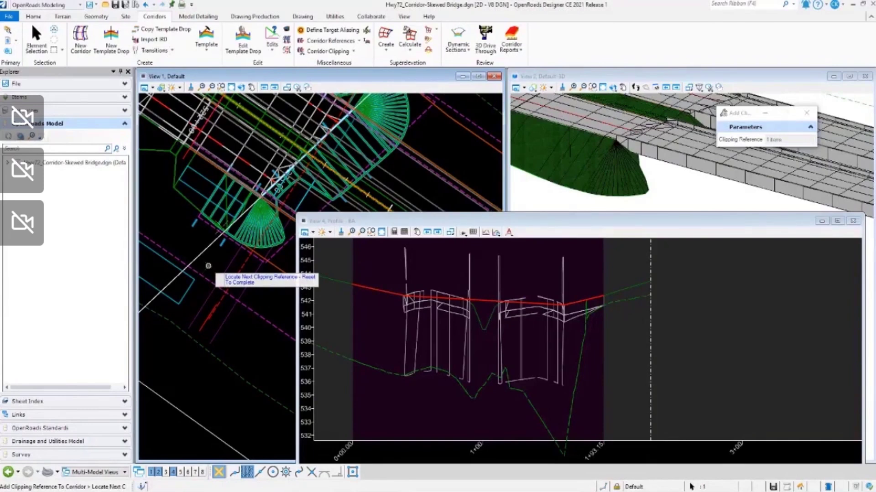
right_click(221, 196)
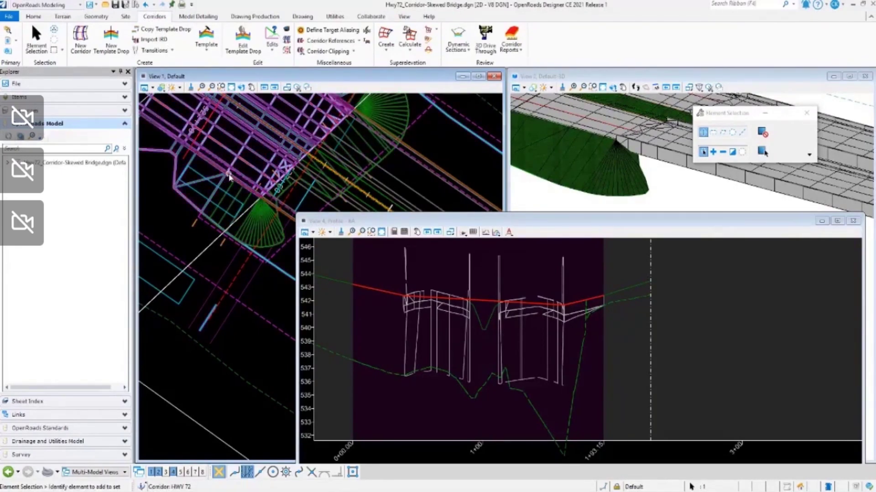
Step: Select the Highway 72 corridor and examine in plan and 3D how its clipped side slopes meet the abutment fill corners
click(256, 160)
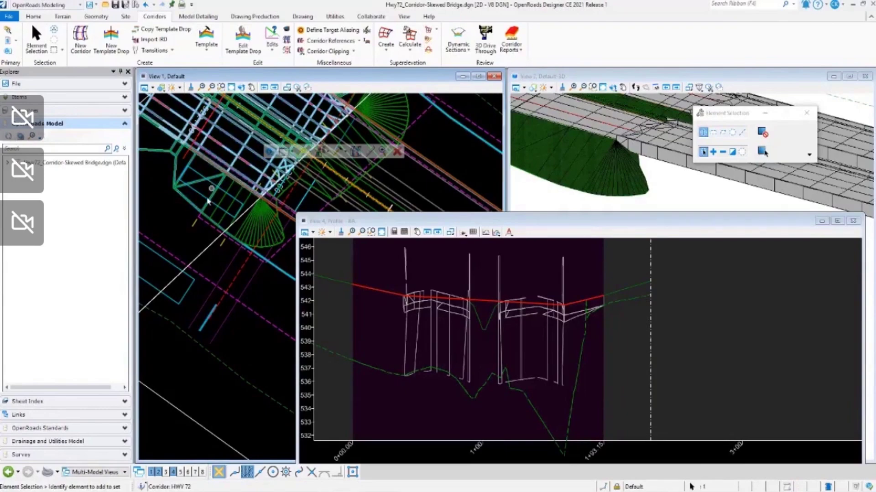
scroll(241, 196, down, 3)
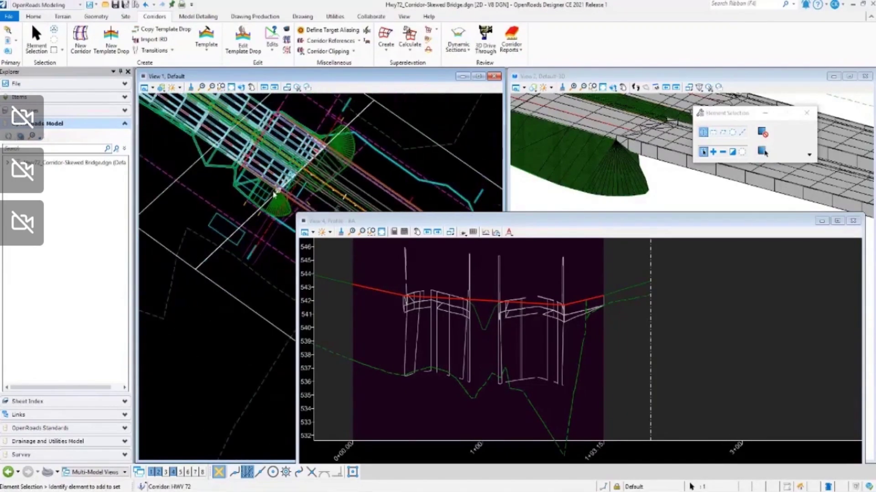
scroll(328, 137, up, 5)
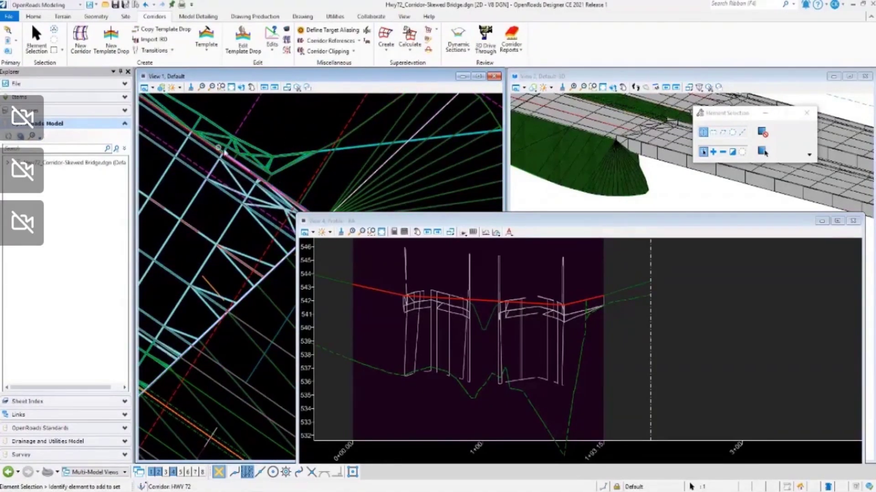
shift+middle_drag(582, 177, 603, 121)
click(612, 88)
click(612, 87)
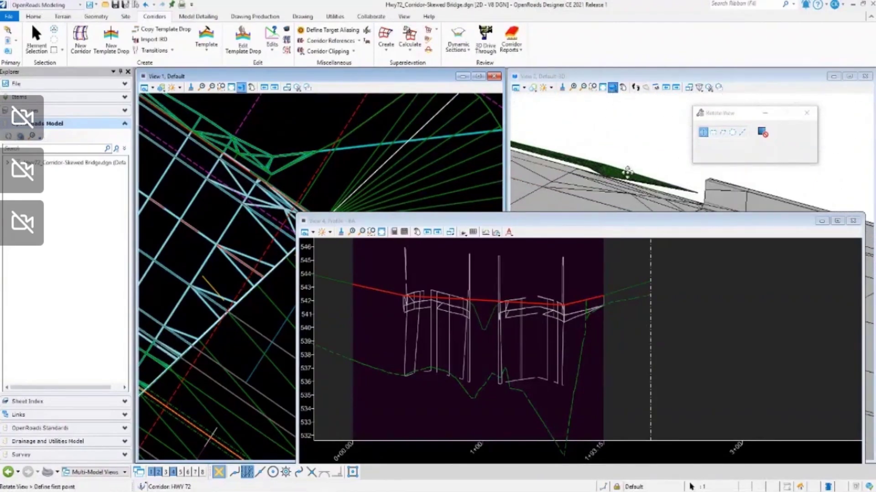
click(672, 153)
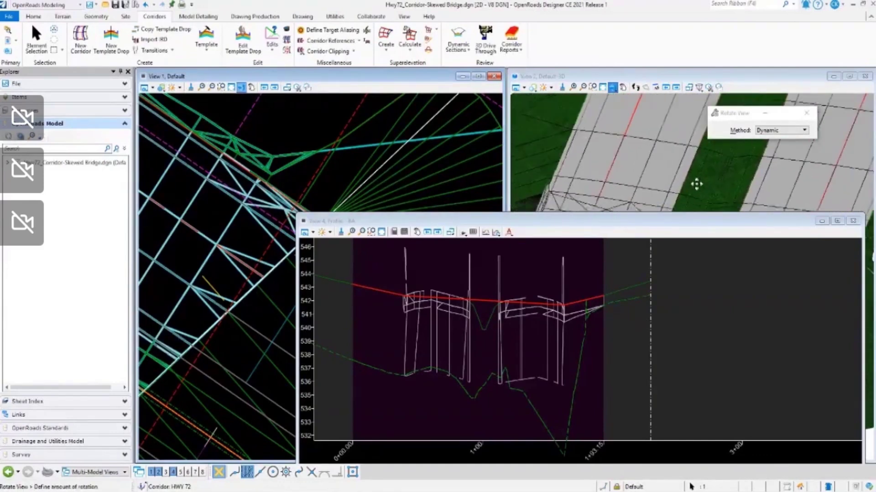
click(626, 150)
right_click(626, 150)
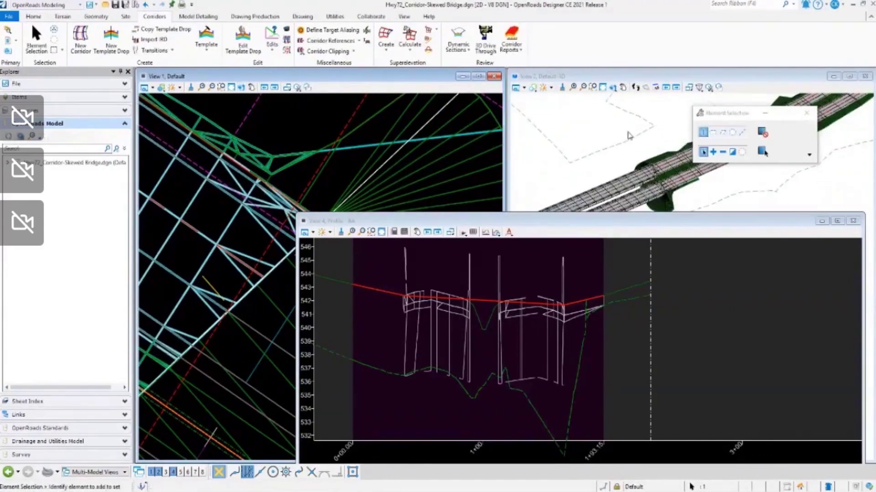
shift+middle_drag(636, 127, 611, 129)
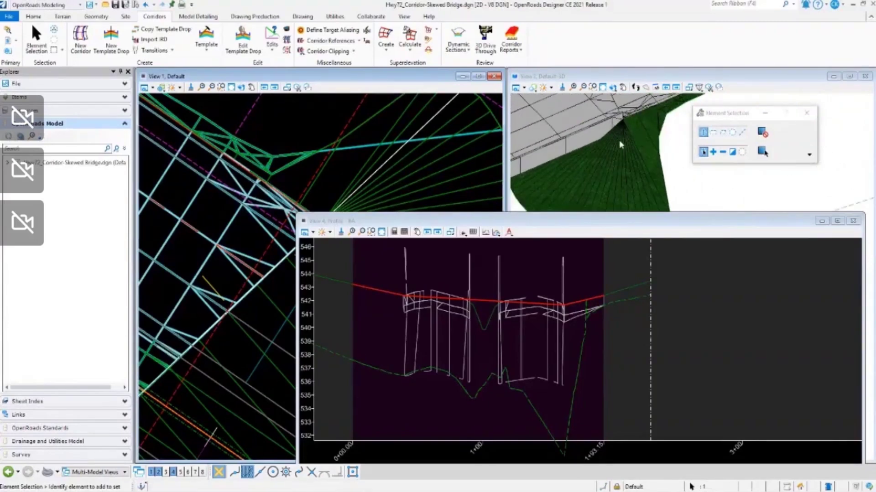
scroll(657, 137, up, 3)
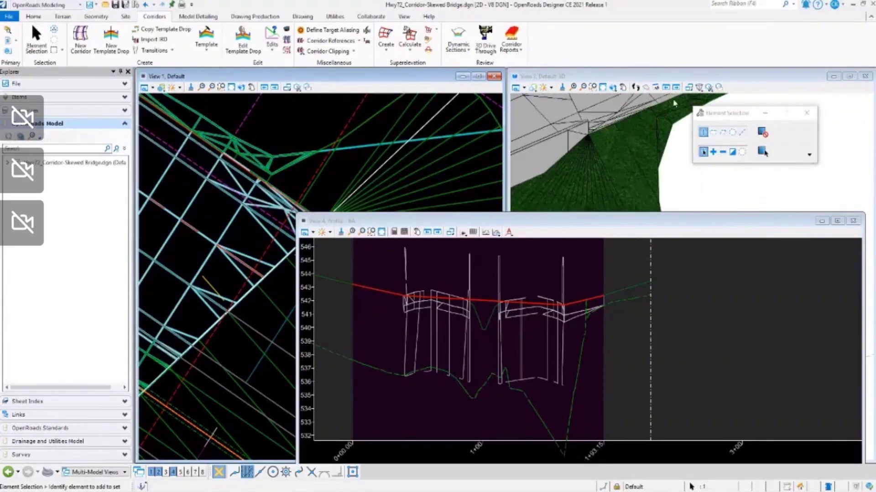
scroll(646, 174, down, 2)
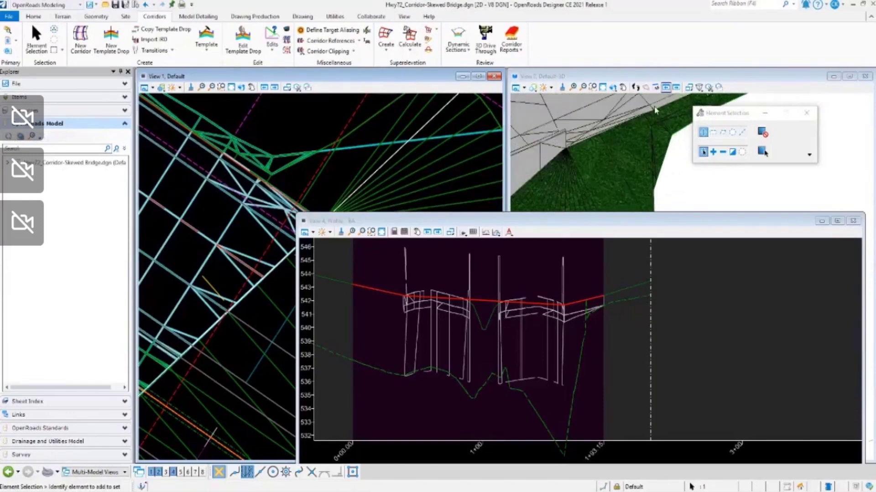